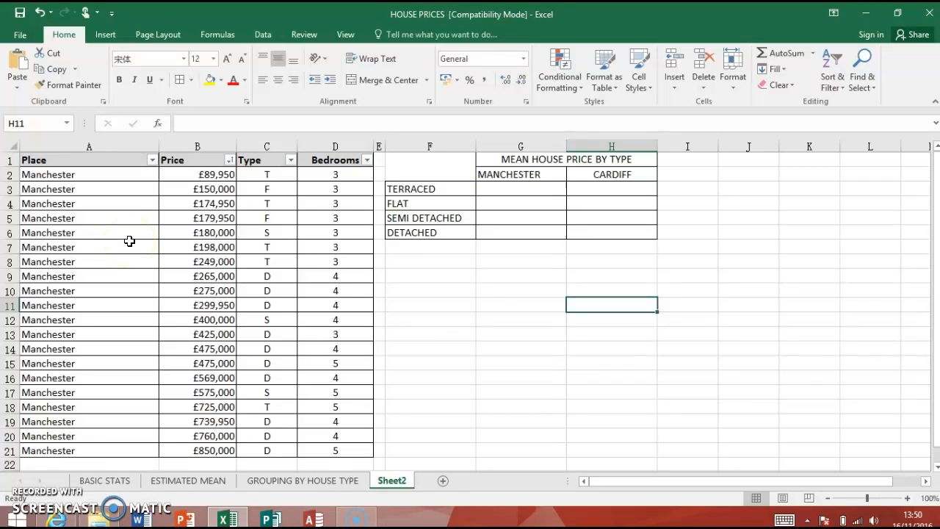
Review the grouped data and group means on the GROUPING BY HOUSE TYPE sheet, then return to Sheet2
{"action": "left_click", "coordinate": [326, 482]}
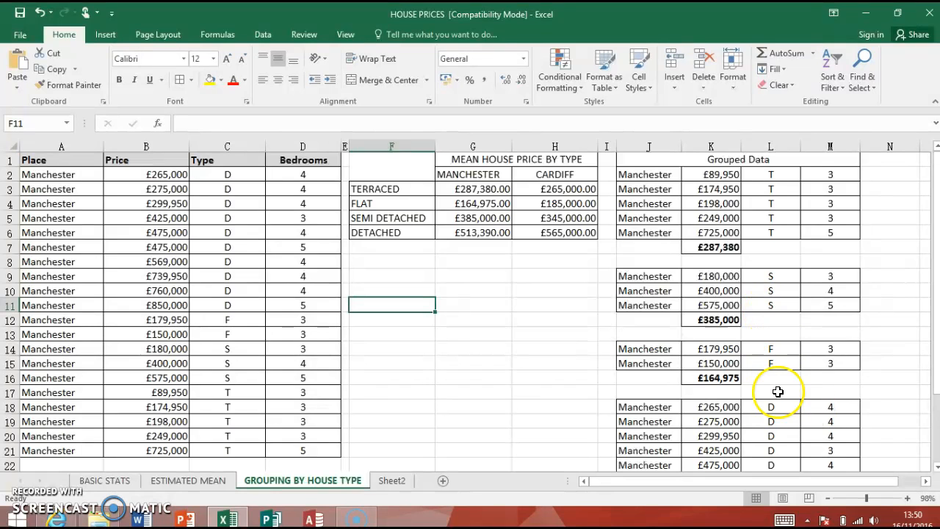
{"action": "left_click", "coordinate": [714, 250]}
{"action": "left_click", "coordinate": [716, 319]}
{"action": "left_click", "coordinate": [737, 248]}
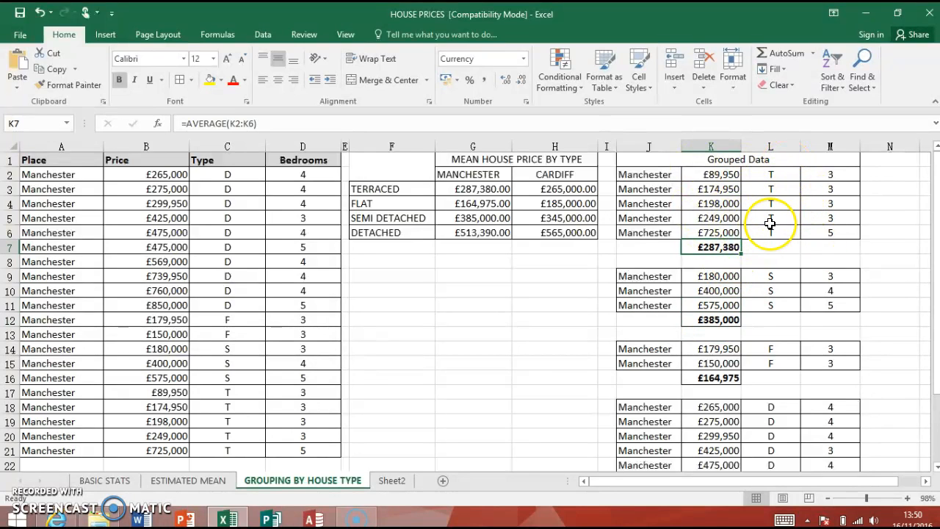
{"action": "left_click", "coordinate": [397, 482]}
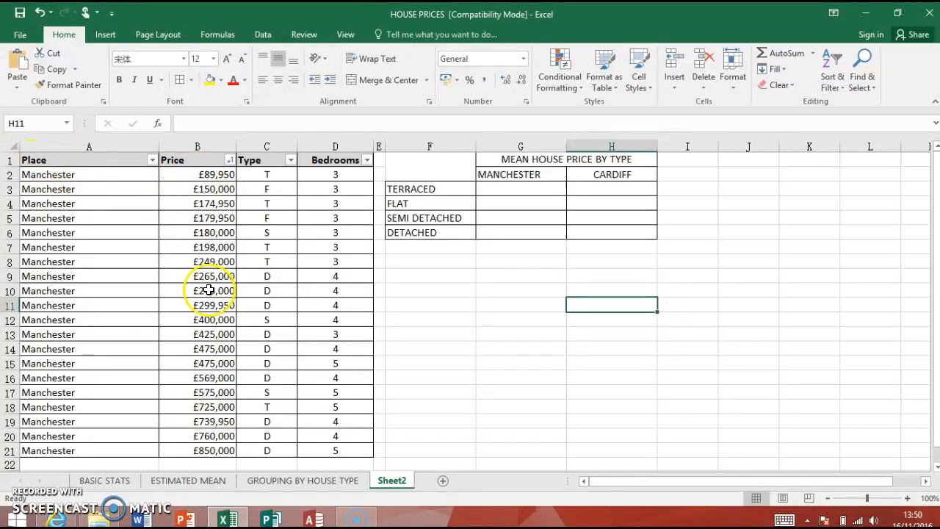
Remove the filter from the header cells A1:D1 and apply it again
{"action": "left_click_drag", "start_coordinate": [58, 163], "coordinate": [369, 158]}
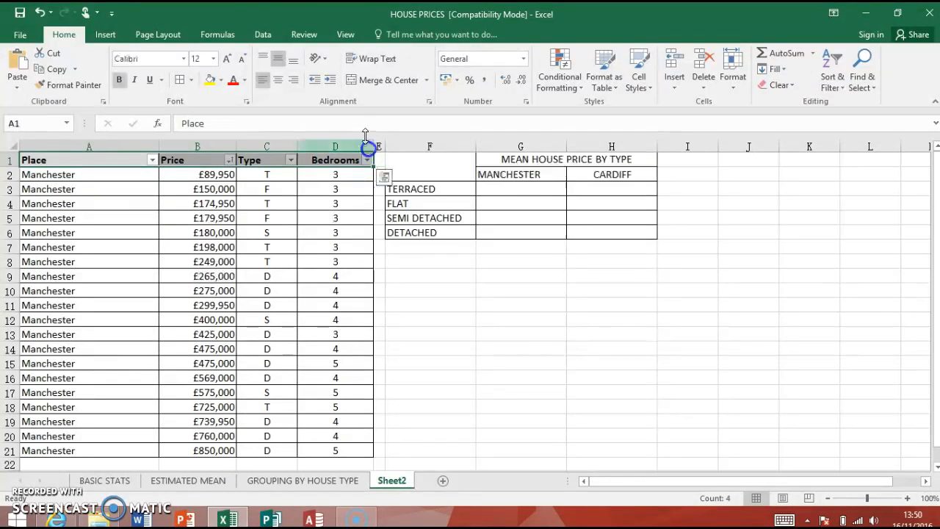
{"action": "left_click", "coordinate": [67, 206]}
{"action": "left_click_drag", "start_coordinate": [63, 158], "coordinate": [333, 154]}
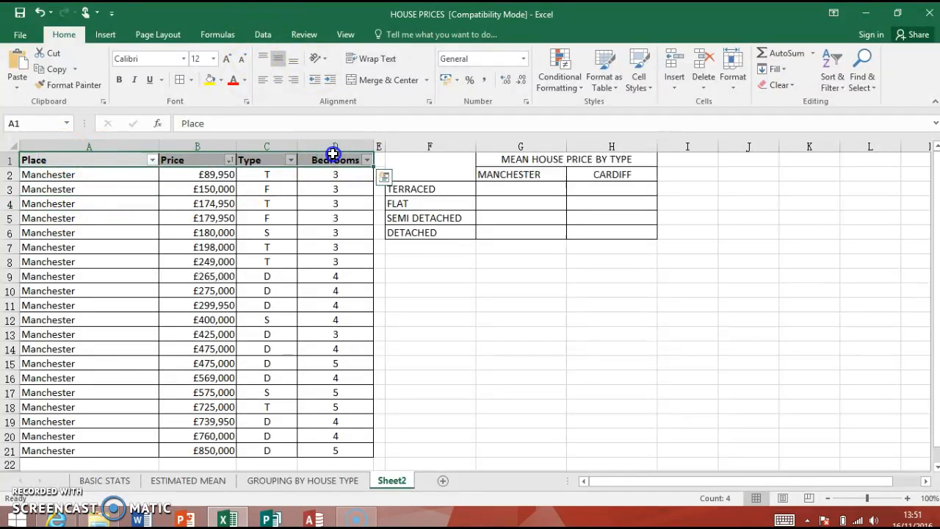
{"action": "left_click", "coordinate": [261, 35]}
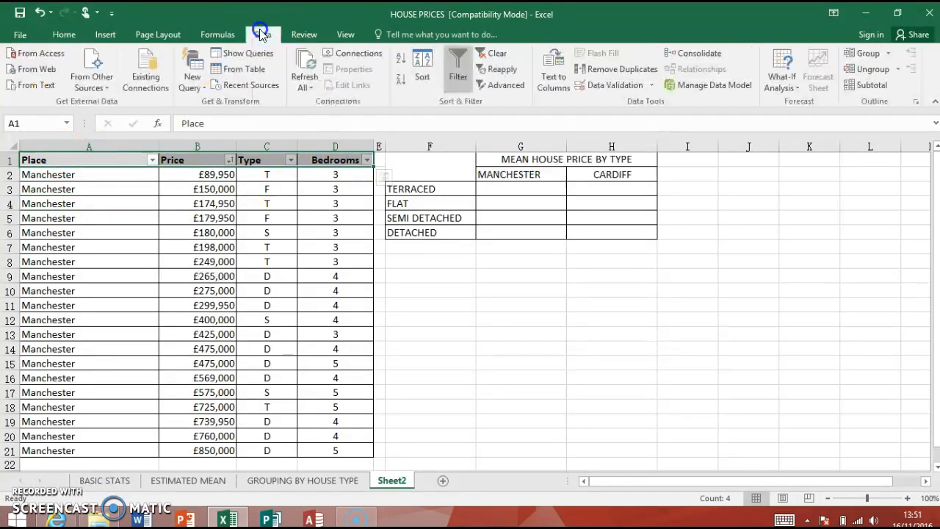
{"action": "left_click", "coordinate": [455, 62]}
{"action": "left_click", "coordinate": [456, 63]}
{"action": "left_click", "coordinate": [457, 321]}
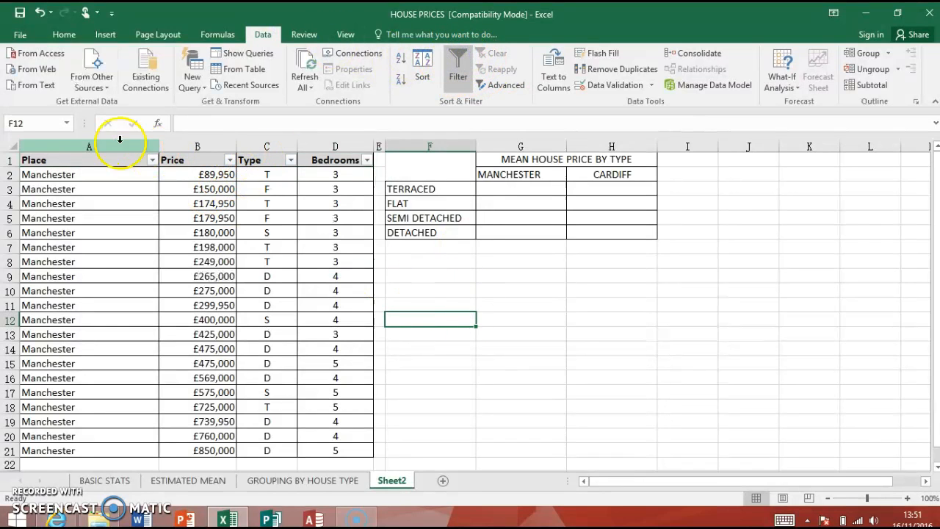
Sort the house list by Price from largest to smallest
{"action": "left_click", "coordinate": [230, 160]}
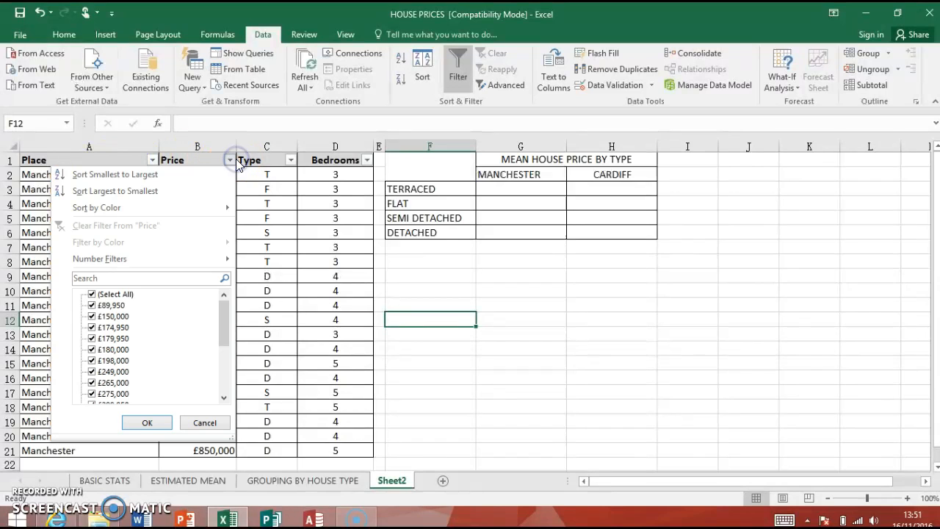
{"action": "left_click", "coordinate": [119, 189]}
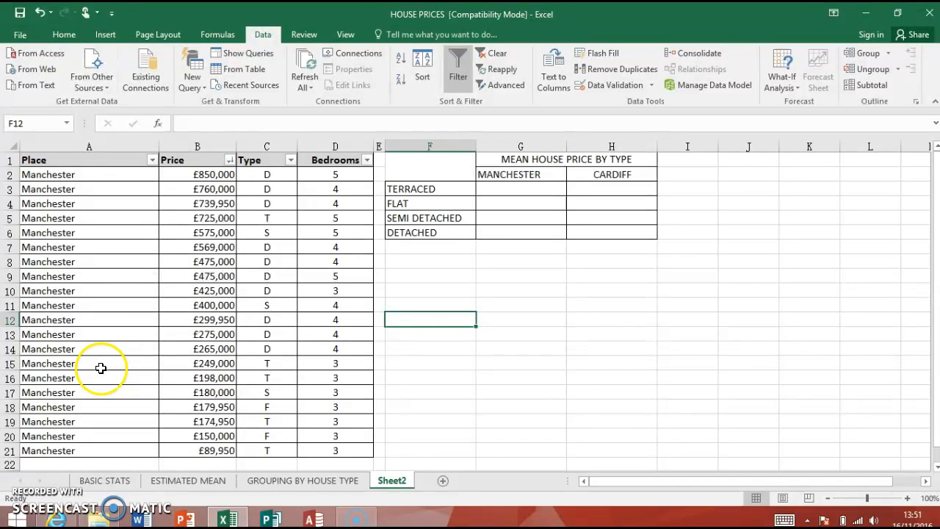
Sort the house list by Price from smallest to largest, then by Type from A to Z
{"action": "left_click", "coordinate": [232, 161]}
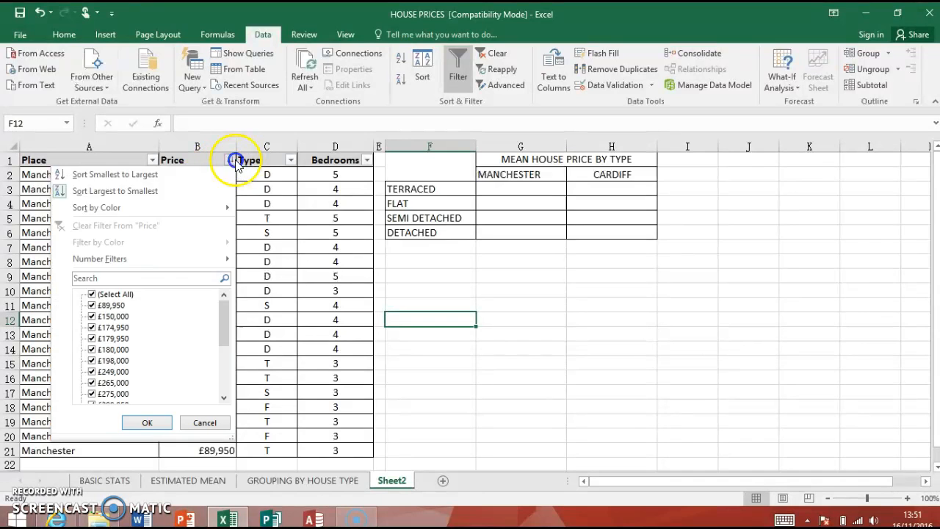
{"action": "left_click", "coordinate": [134, 178]}
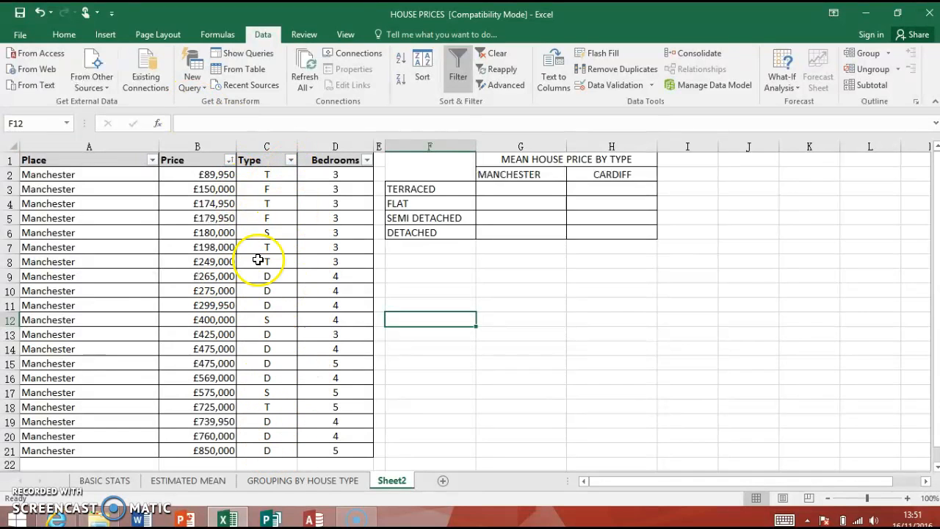
{"action": "left_click", "coordinate": [290, 160]}
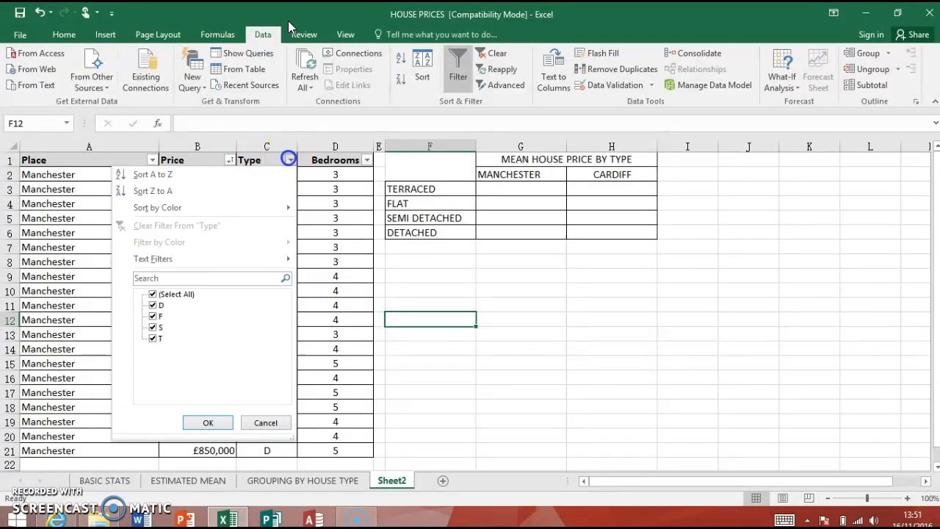
{"action": "left_click", "coordinate": [186, 175]}
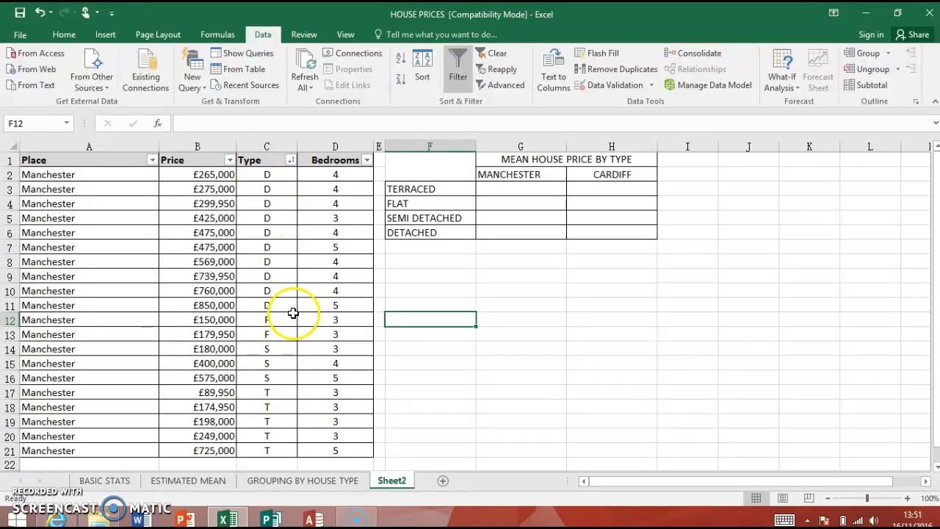
Copy the place, price and type of the detached houses (A2:C11) to J1, and narrow column I
{"action": "left_click_drag", "start_coordinate": [284, 305], "coordinate": [22, 174]}
{"action": "right_click", "coordinate": [59, 172]}
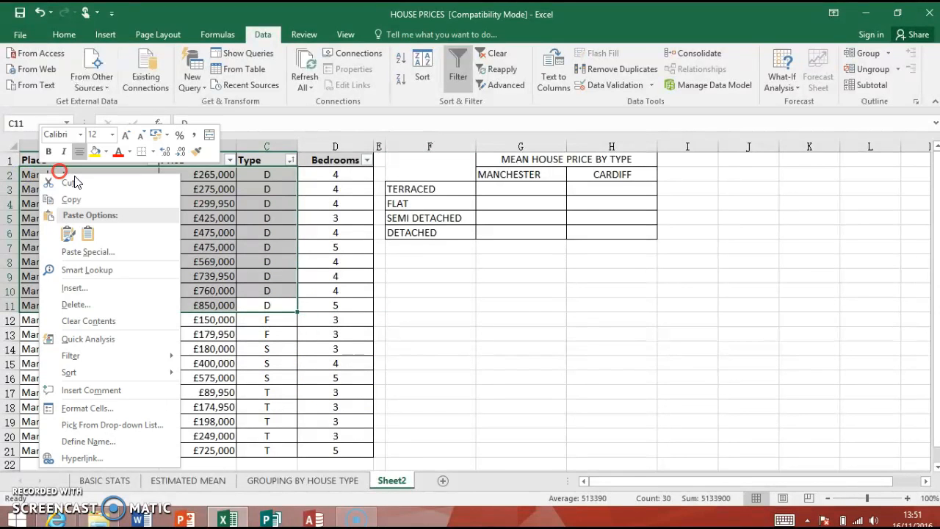
{"action": "left_click", "coordinate": [71, 199]}
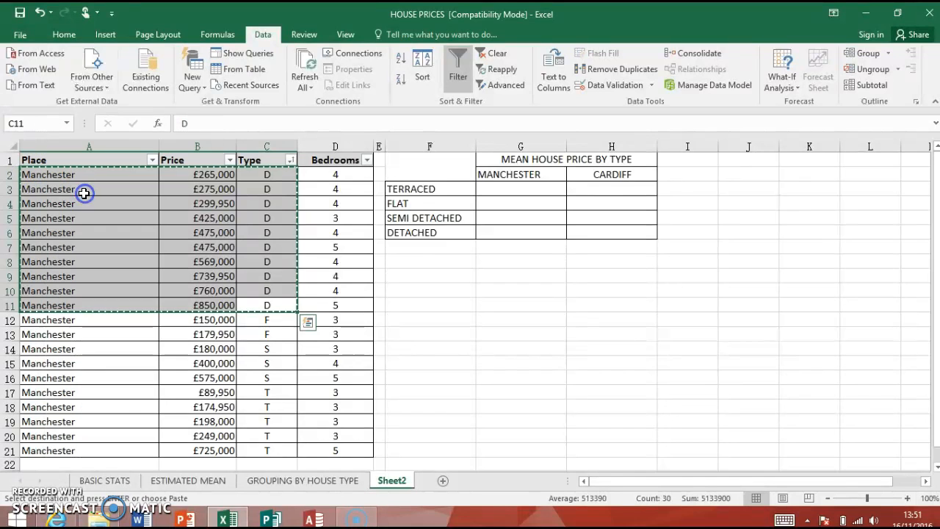
{"action": "left_click", "coordinate": [733, 161]}
{"action": "right_click", "coordinate": [733, 161]}
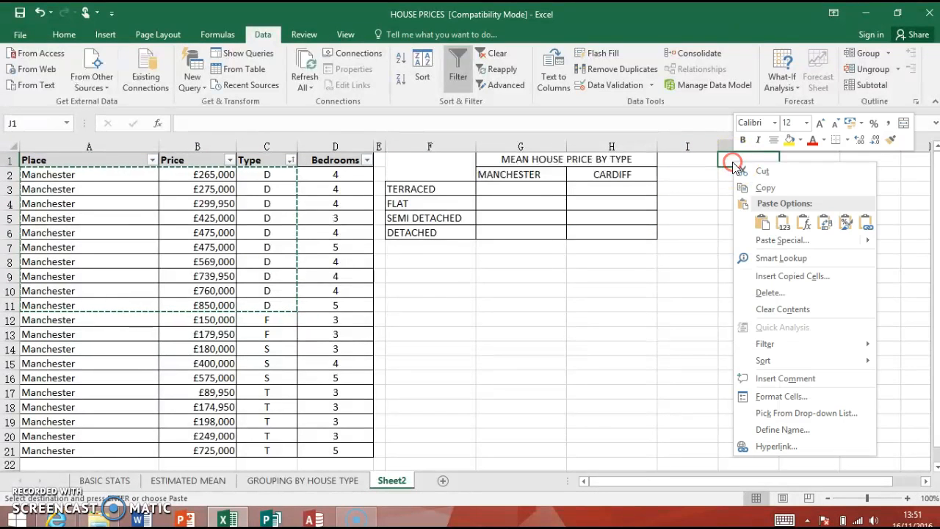
{"action": "left_click", "coordinate": [764, 227]}
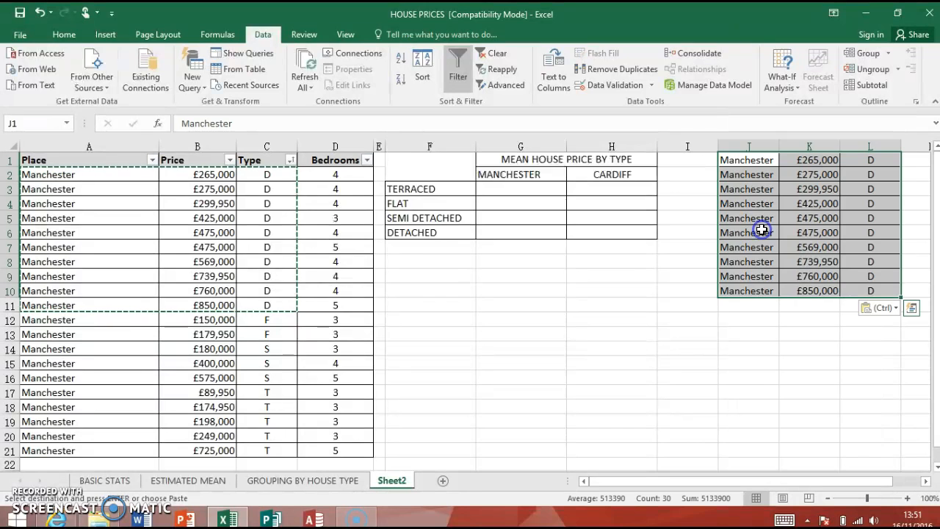
{"action": "left_click_drag", "start_coordinate": [716, 146], "coordinate": [681, 146]}
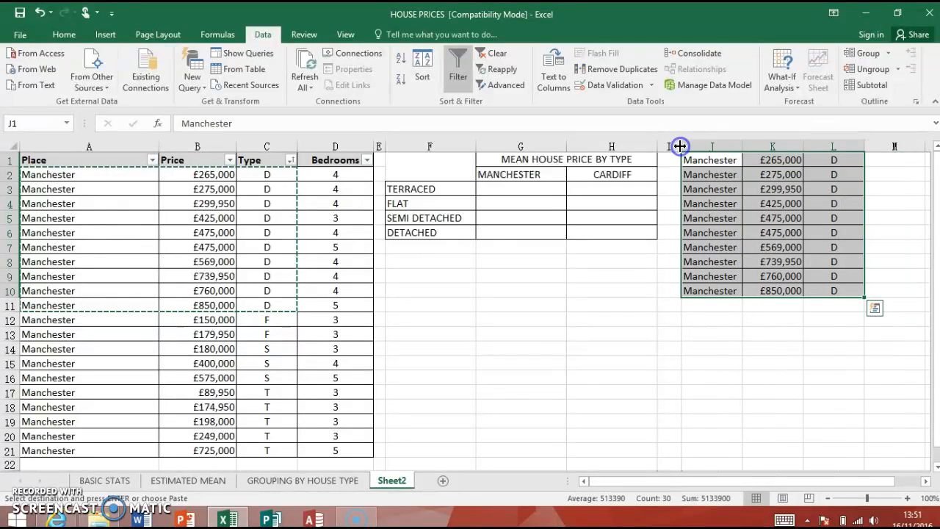
Calculate the mean price of the copied detached houses in K11 with =AVERAGE(K1:K10)
{"action": "left_click", "coordinate": [778, 304]}
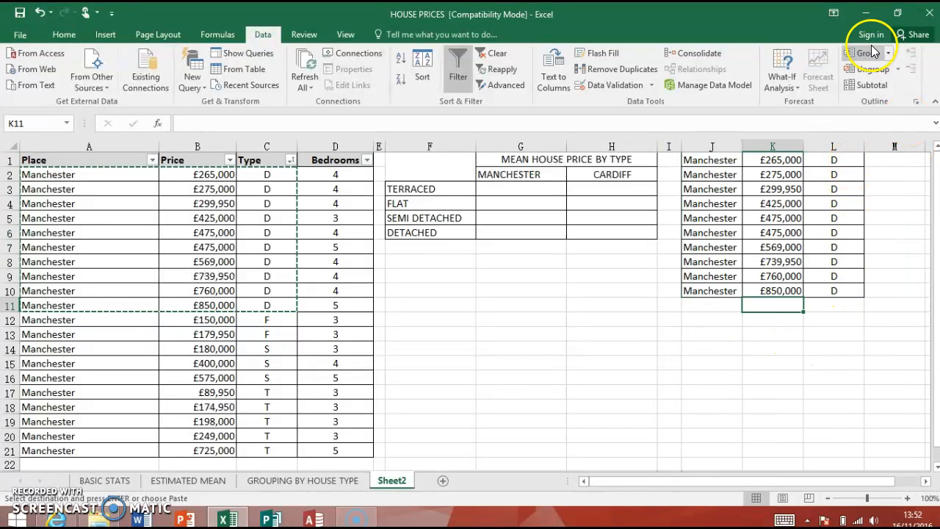
{"action": "left_click", "coordinate": [53, 35]}
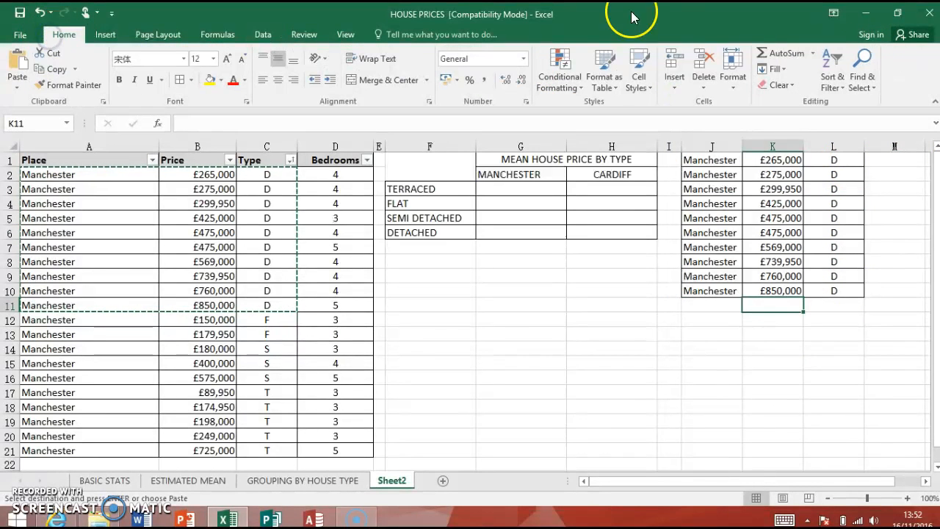
{"action": "left_click", "coordinate": [814, 53]}
{"action": "left_click", "coordinate": [801, 88]}
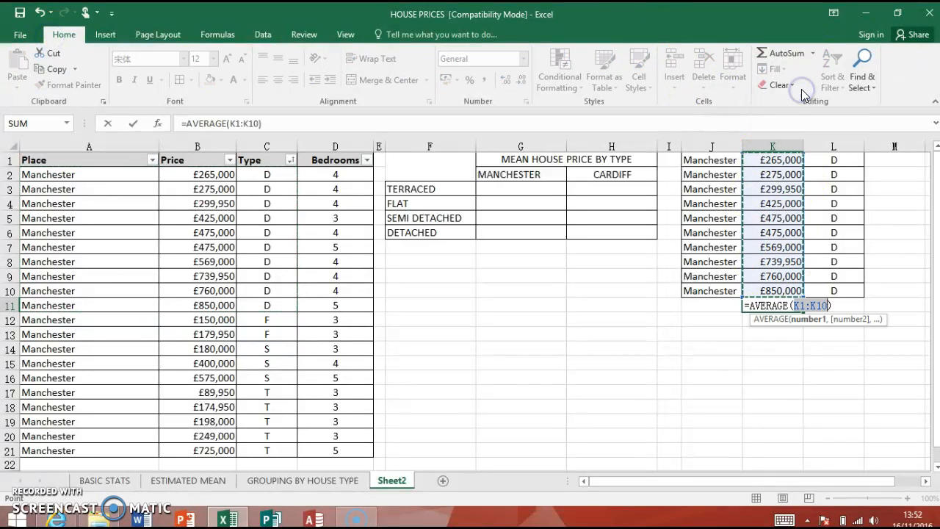
{"action": "key", "text": "Return"}
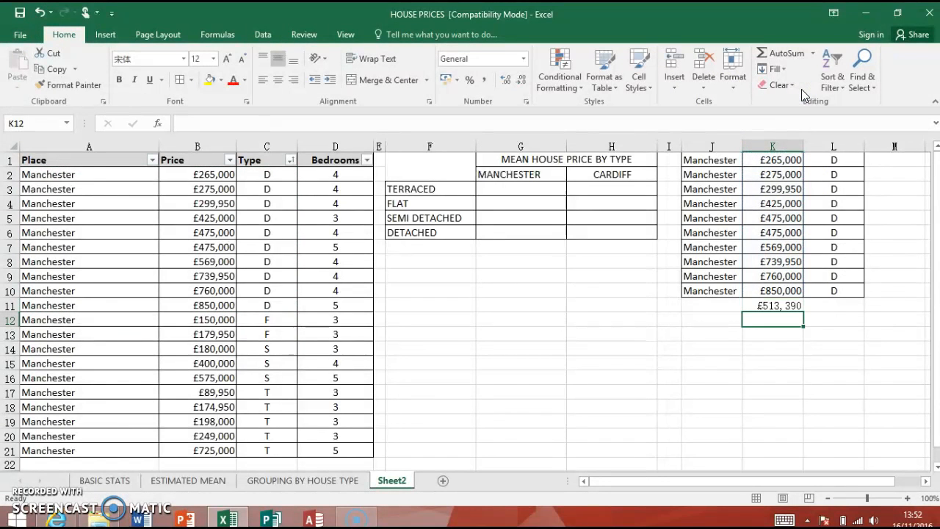
Format the detached mean in K11 in bold Calibri
{"action": "left_click", "coordinate": [772, 306]}
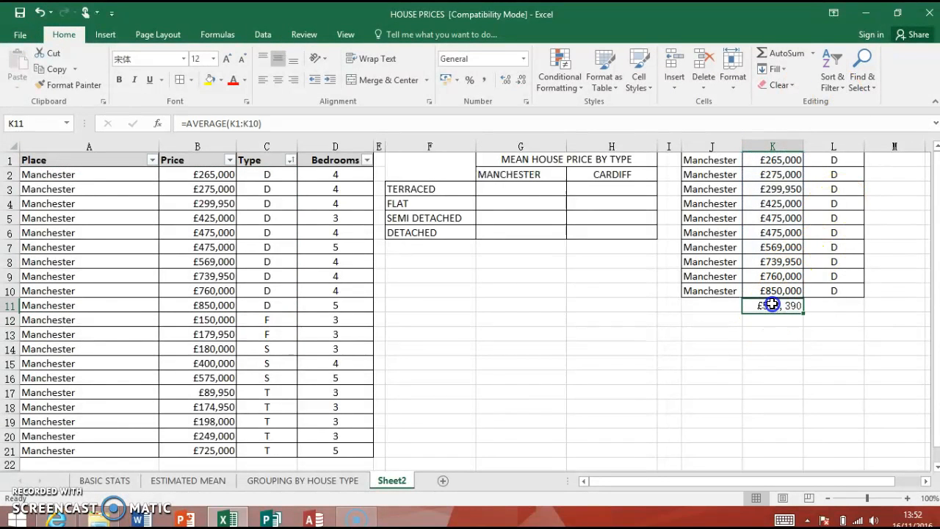
{"action": "left_click", "coordinate": [184, 59]}
{"action": "left_click", "coordinate": [185, 110]}
{"action": "left_click", "coordinate": [787, 336]}
{"action": "left_click", "coordinate": [782, 305]}
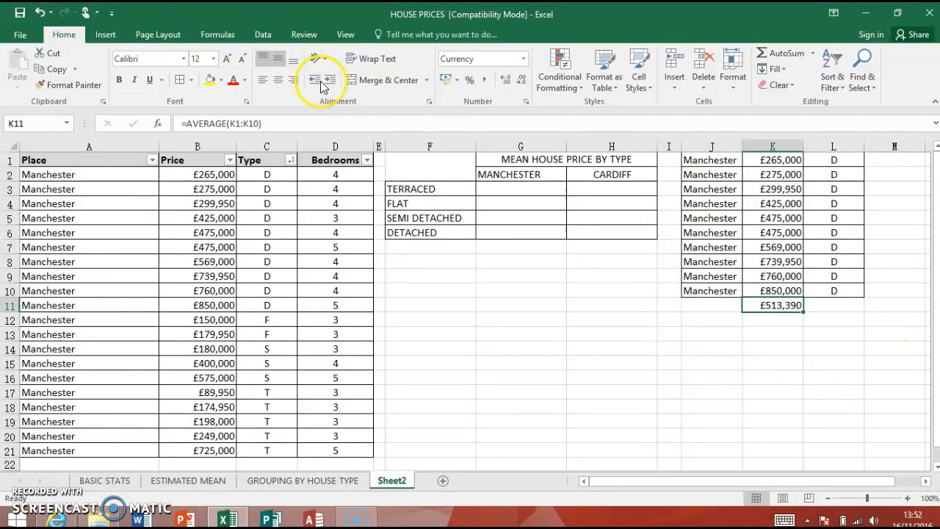
{"action": "left_click", "coordinate": [121, 83]}
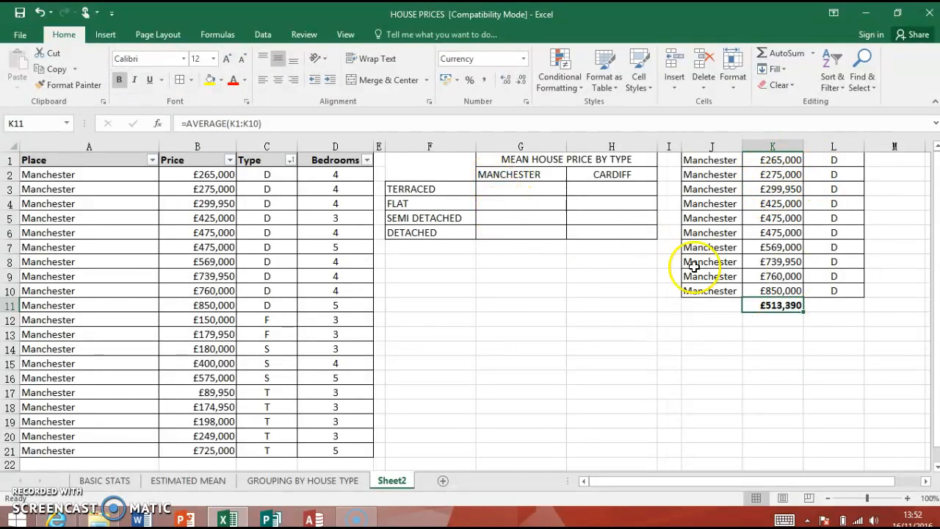
{"action": "left_click", "coordinate": [800, 356]}
{"action": "left_click", "coordinate": [767, 307]}
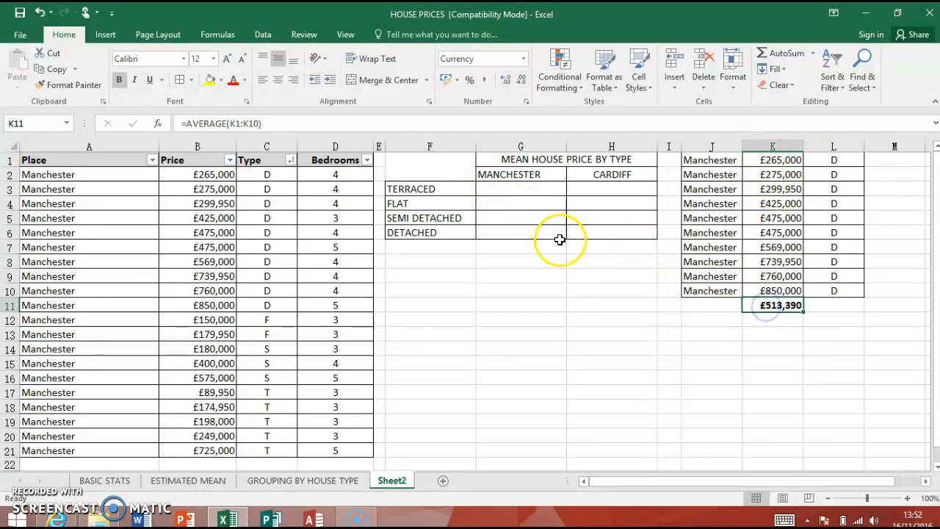
Fill the Manchester DETACHED cell G6 in the mean price table with the formula =K11
{"action": "left_click", "coordinate": [489, 232]}
{"action": "left_click", "coordinate": [795, 309]}
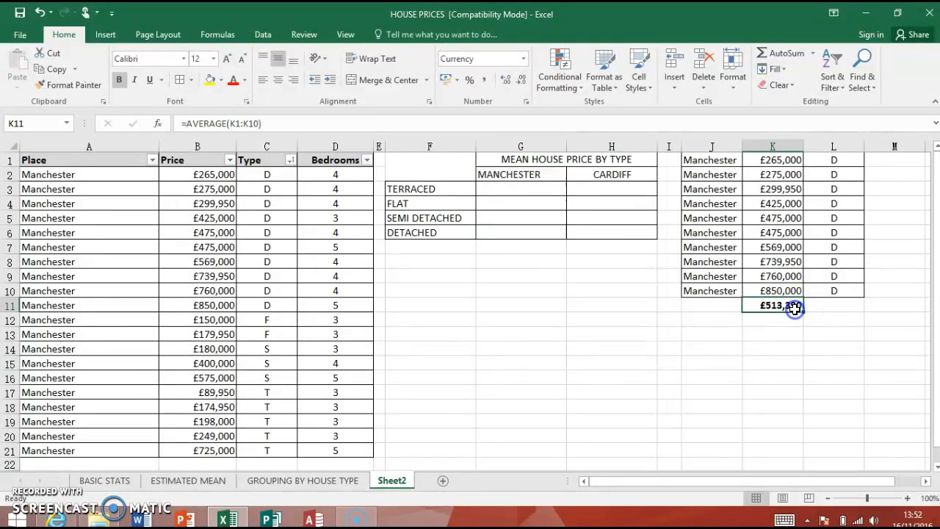
{"action": "left_click", "coordinate": [516, 233]}
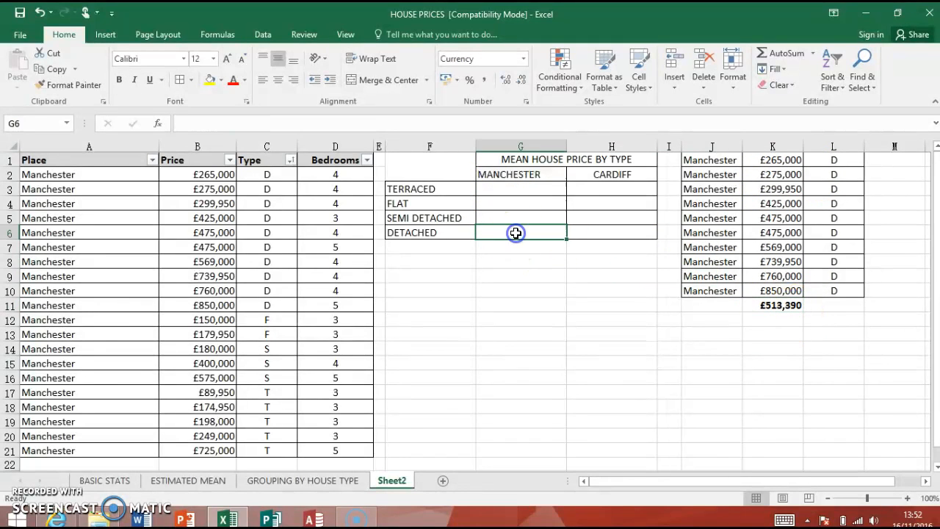
{"action": "type", "text": "="}
{"action": "left_click", "coordinate": [767, 307]}
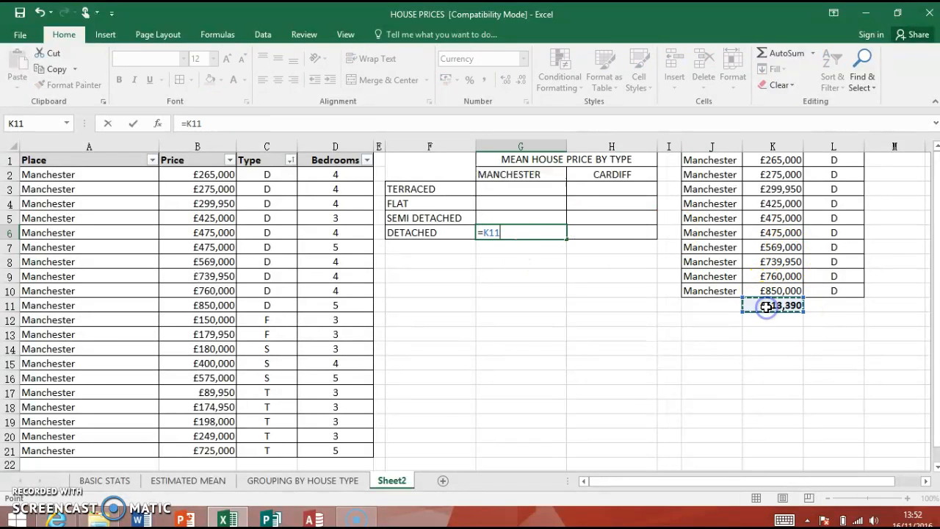
{"action": "key", "text": "Return"}
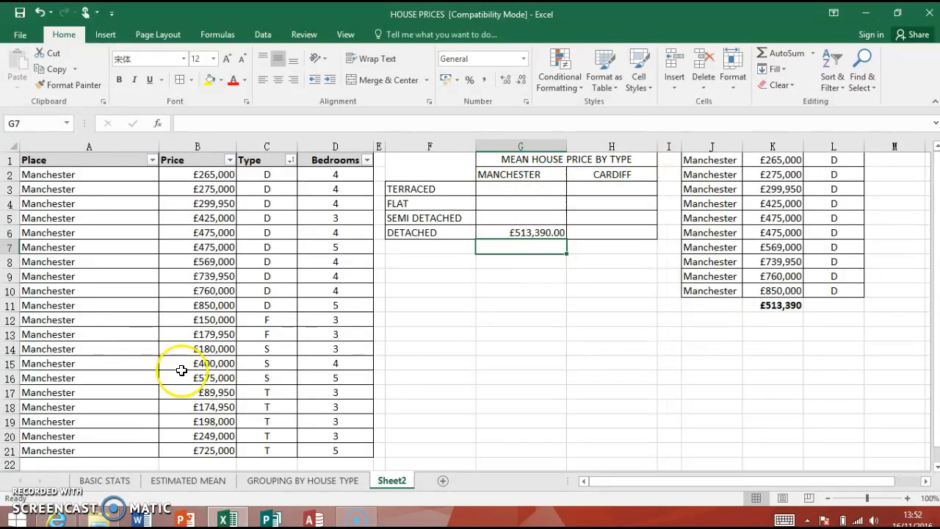
Copy the two flat rows (A12:D13), including bedrooms, to J13 below the detached group
{"action": "left_click", "coordinate": [67, 314]}
{"action": "left_click", "coordinate": [108, 348]}
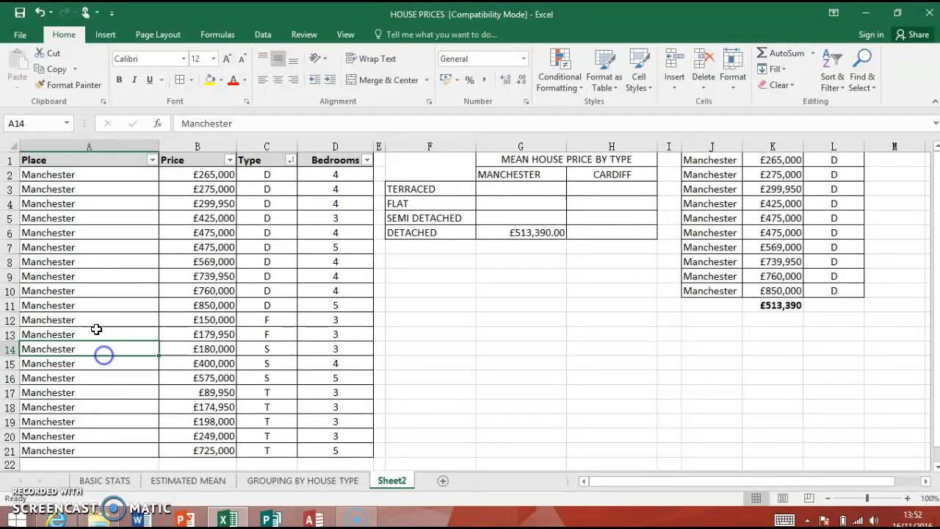
{"action": "left_click_drag", "start_coordinate": [92, 320], "coordinate": [347, 330]}
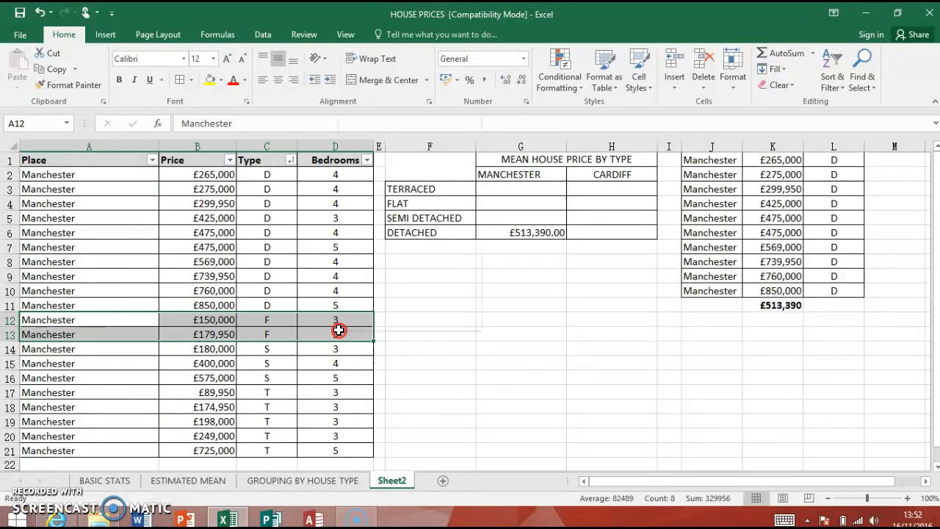
{"action": "right_click", "coordinate": [339, 331]}
{"action": "left_click", "coordinate": [404, 63]}
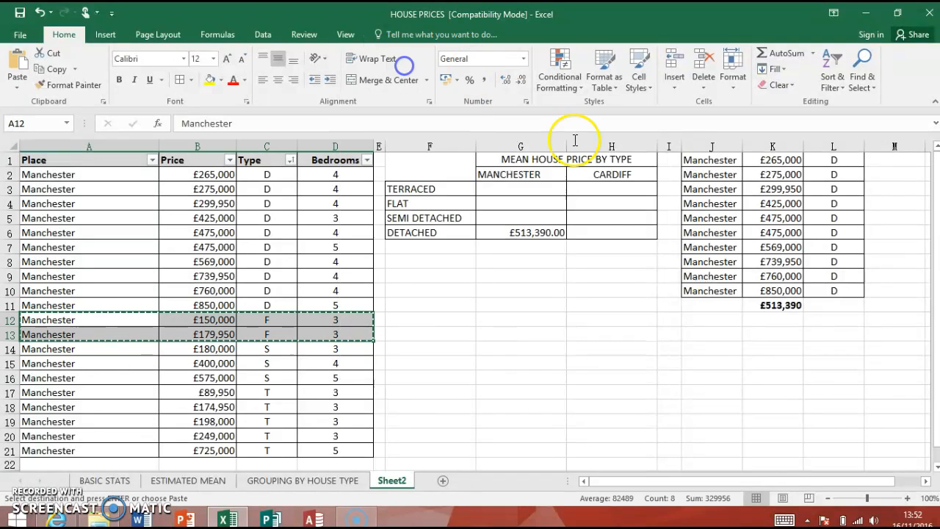
{"action": "left_click", "coordinate": [703, 332]}
{"action": "right_click", "coordinate": [704, 334]}
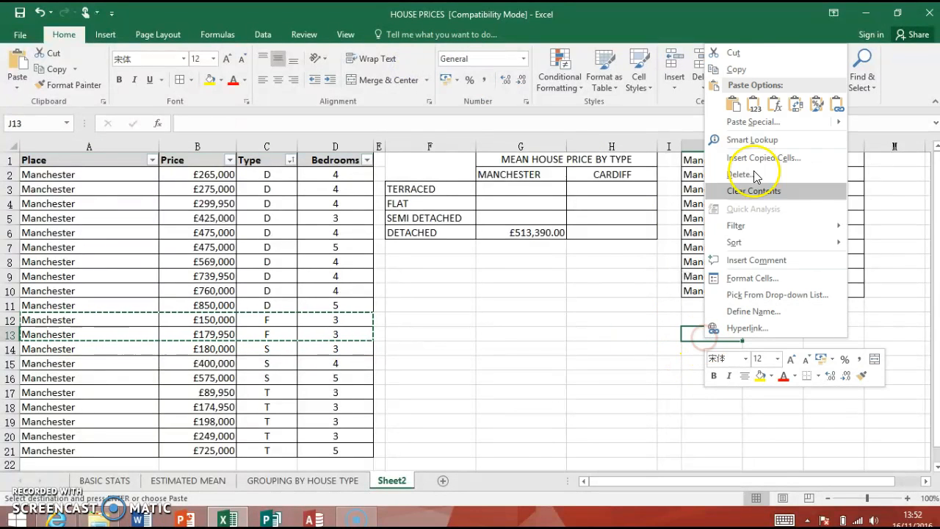
{"action": "left_click", "coordinate": [734, 104]}
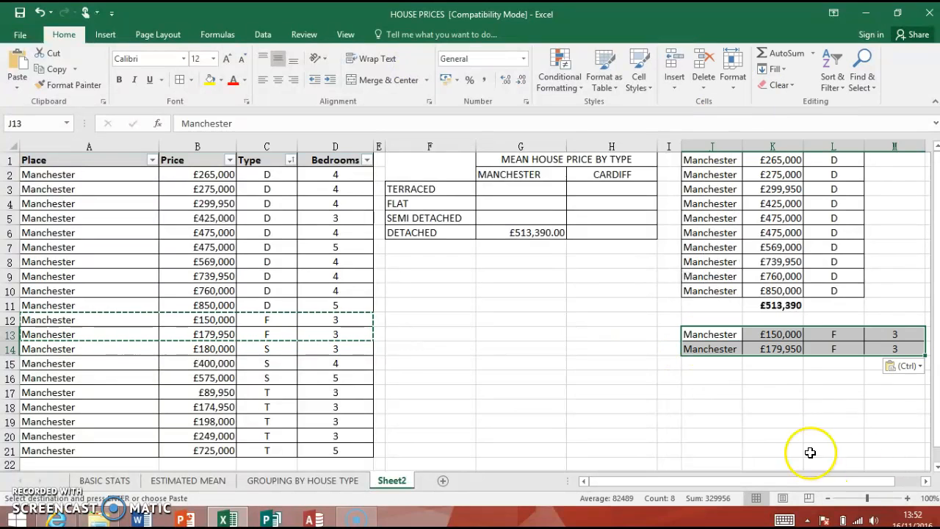
Calculate the mean price of the two copied flats in K15 with =AVERAGE(K13:K14)
{"action": "left_click", "coordinate": [781, 363]}
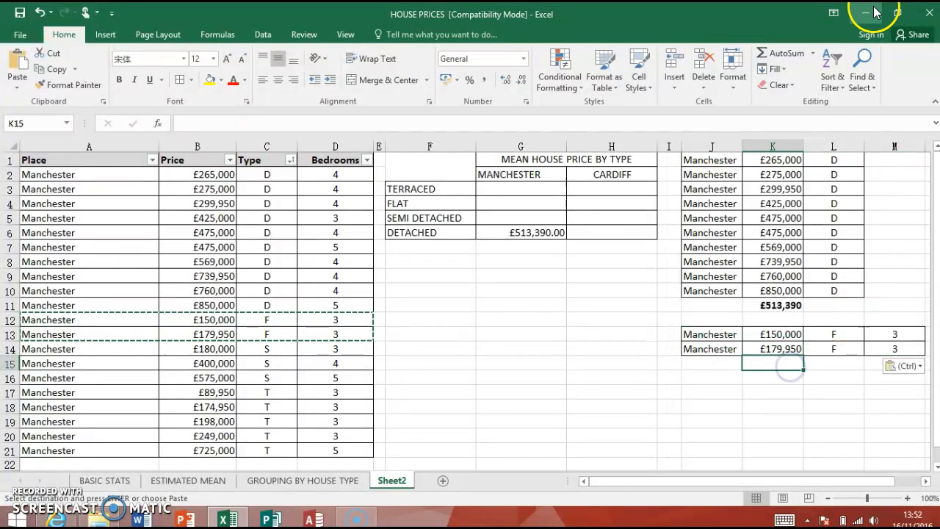
{"action": "left_click", "coordinate": [814, 53]}
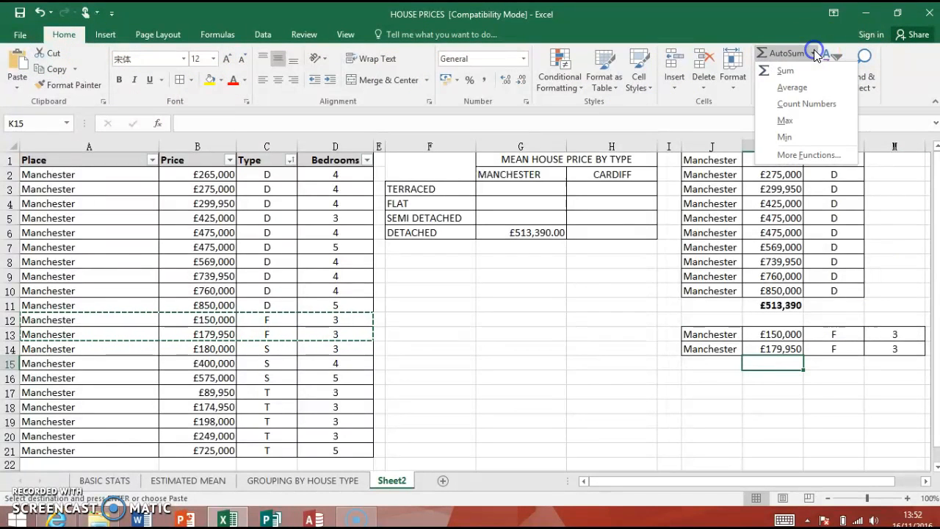
{"action": "left_click", "coordinate": [792, 87]}
{"action": "key", "text": "Return"}
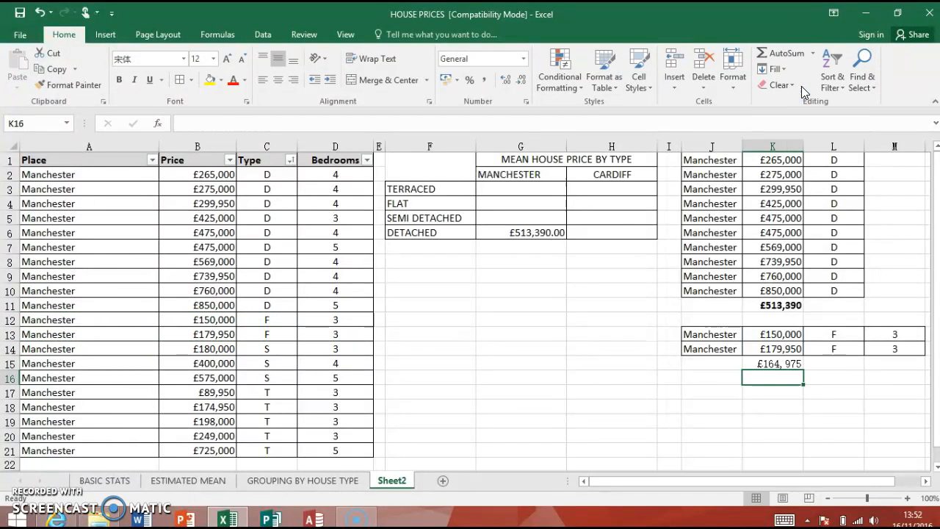
{"action": "left_click", "coordinate": [781, 364]}
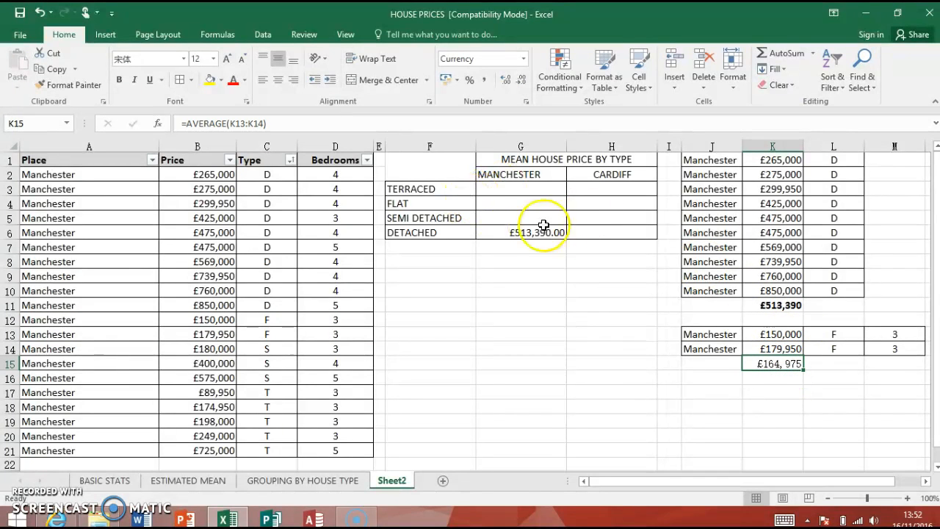
Fill the Manchester FLAT cell G4 in the mean price table with the formula =K15
{"action": "left_click", "coordinate": [503, 200]}
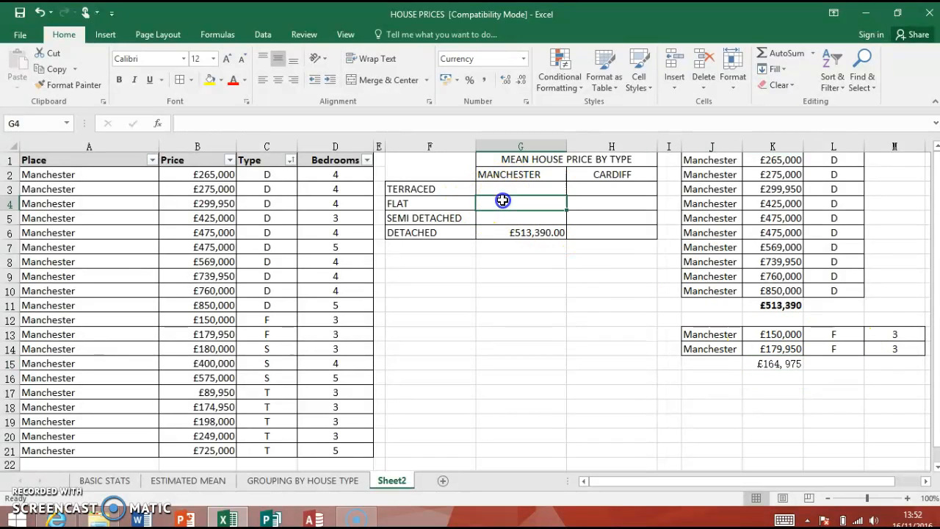
{"action": "type", "text": "="}
{"action": "left_click", "coordinate": [771, 363]}
{"action": "key", "text": "Return"}
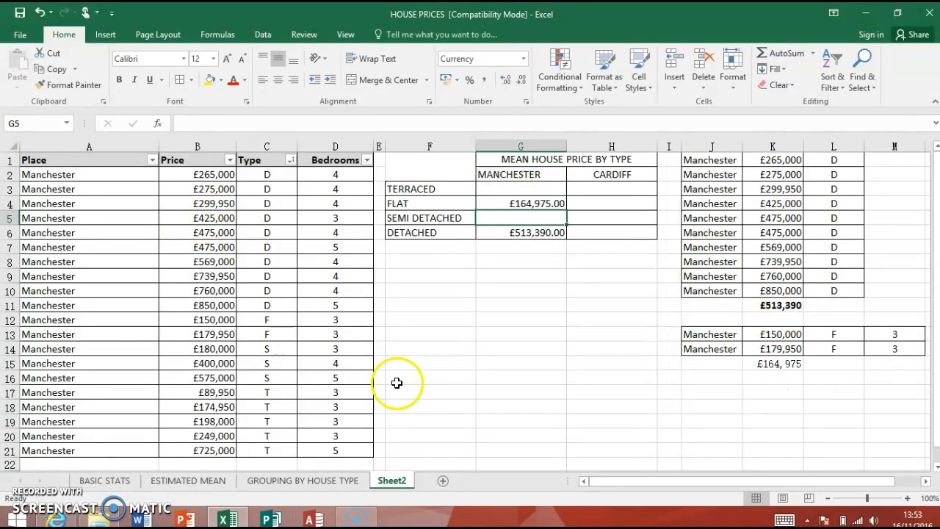
Switch to the GROUPING BY HOUSE TYPE sheet and review the grouped data and the completed mean house price table
{"action": "left_click", "coordinate": [290, 482]}
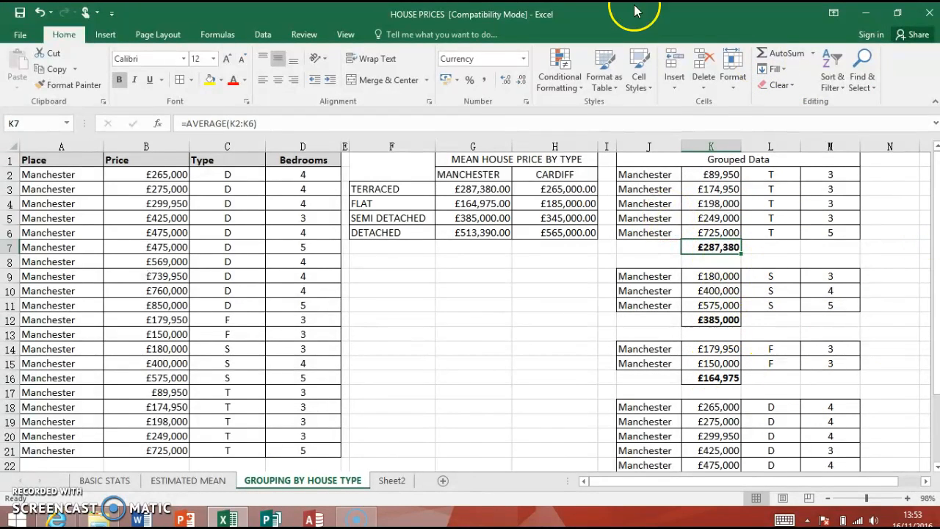
{"action": "left_click", "coordinate": [781, 336]}
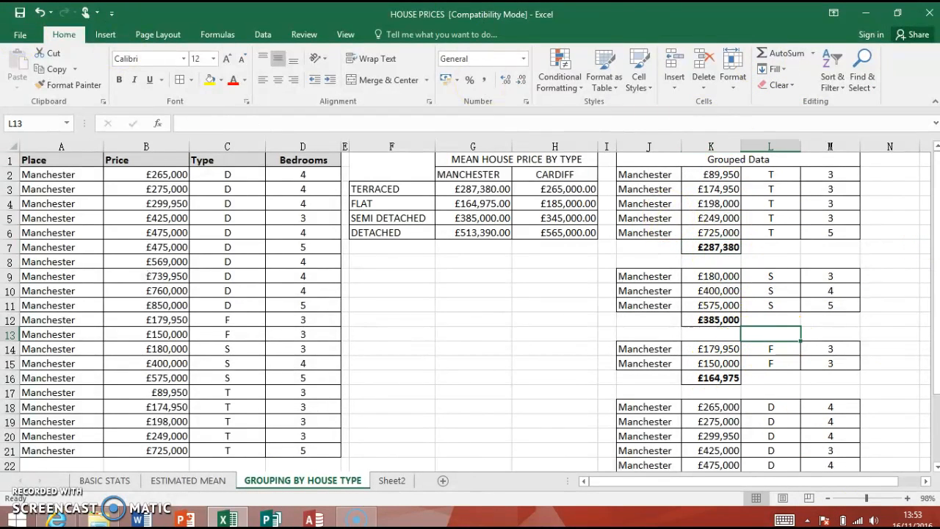
{"action": "left_click_drag", "start_coordinate": [935, 467], "coordinate": [935, 467]}
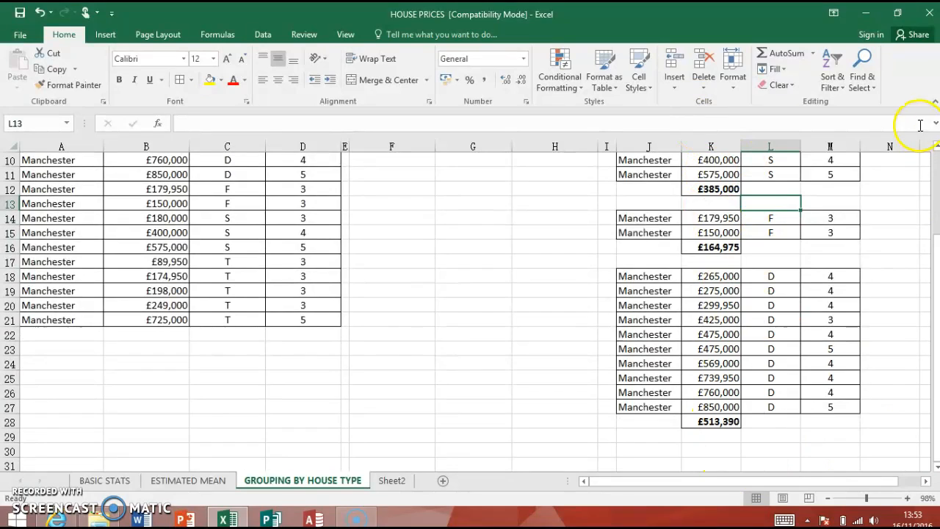
{"action": "left_click_drag", "start_coordinate": [937, 147], "coordinate": [936, 147]}
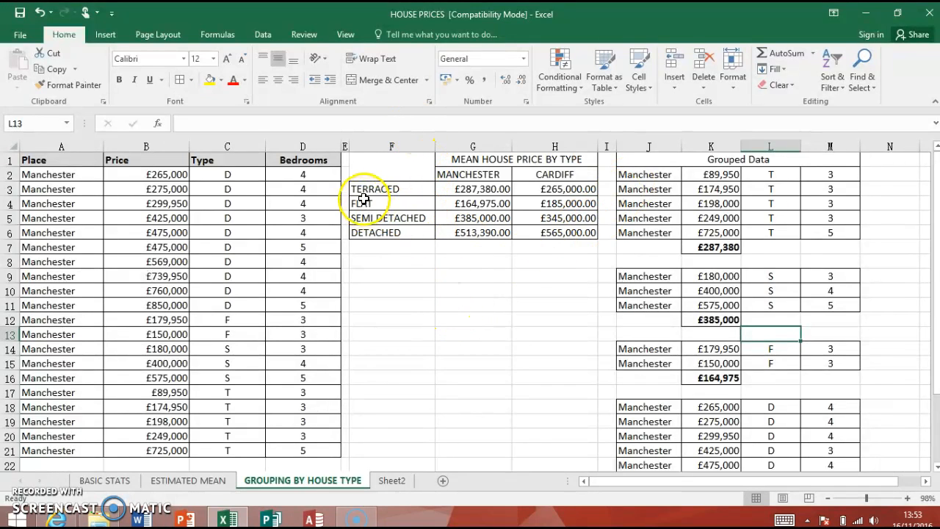
{"action": "left_click", "coordinate": [533, 160]}
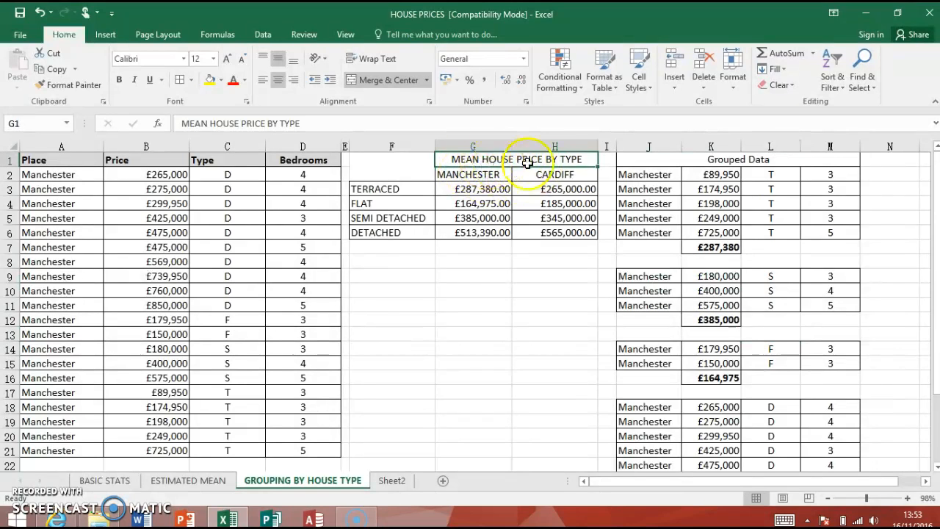
{"action": "left_click", "coordinate": [459, 315]}
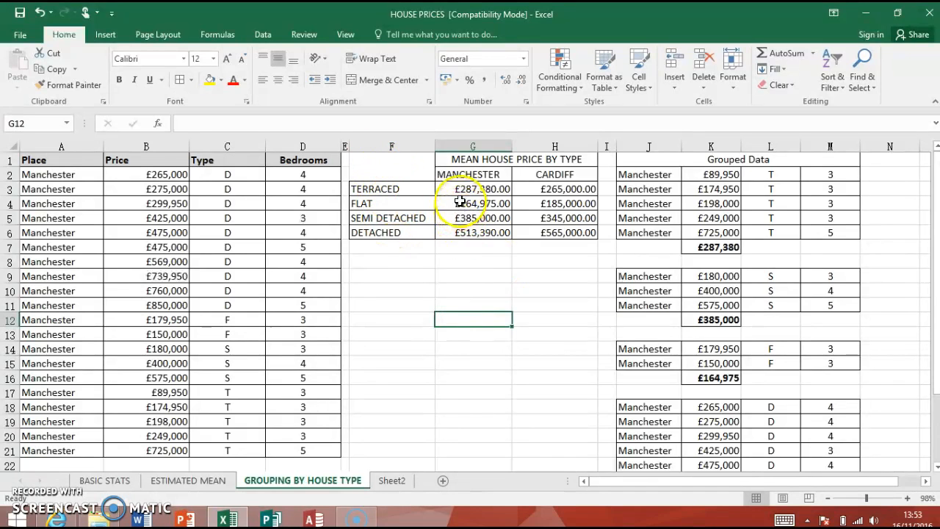
Insert a 2-D clustered bar chart from the house types and mean prices in F3:H6
{"action": "left_click", "coordinate": [396, 189]}
{"action": "left_click_drag", "start_coordinate": [396, 189], "coordinate": [545, 235]}
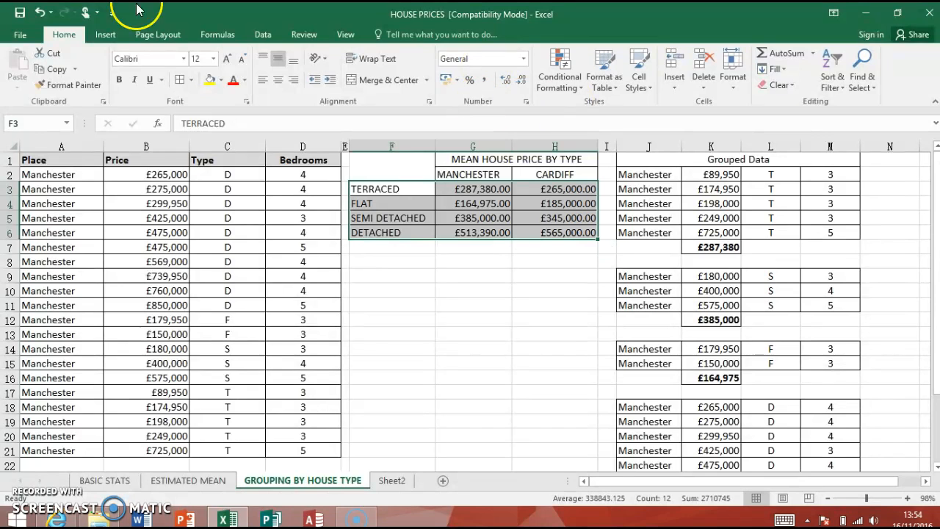
{"action": "left_click", "coordinate": [98, 39]}
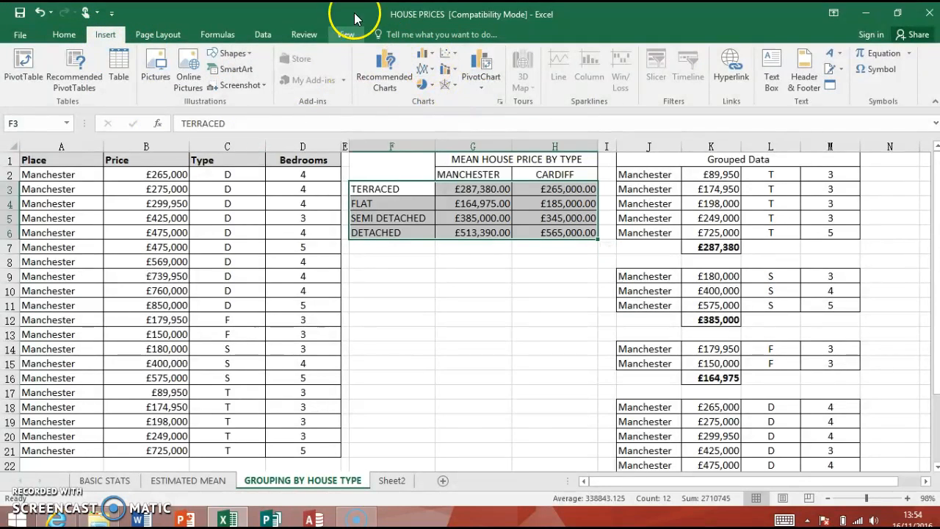
{"action": "left_click", "coordinate": [434, 56]}
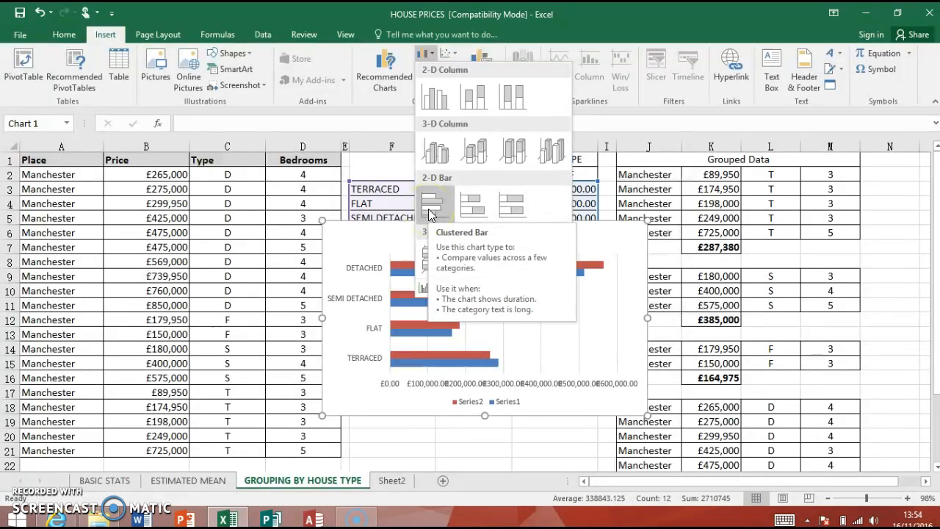
{"action": "left_click", "coordinate": [431, 213]}
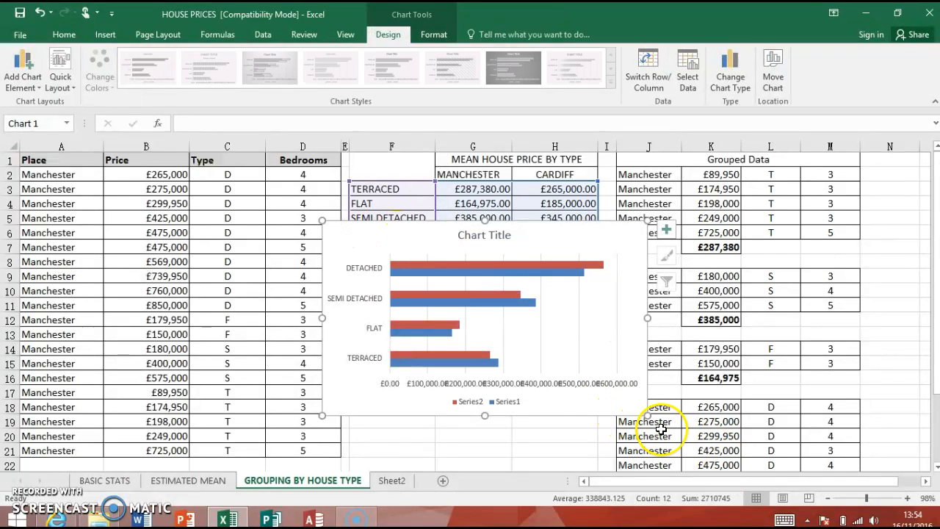
Enlarge the bar chart to about 8.8 cm high by 16.2 cm wide and place it just below the mean price table
{"action": "left_click_drag", "start_coordinate": [647, 416], "coordinate": [737, 446]}
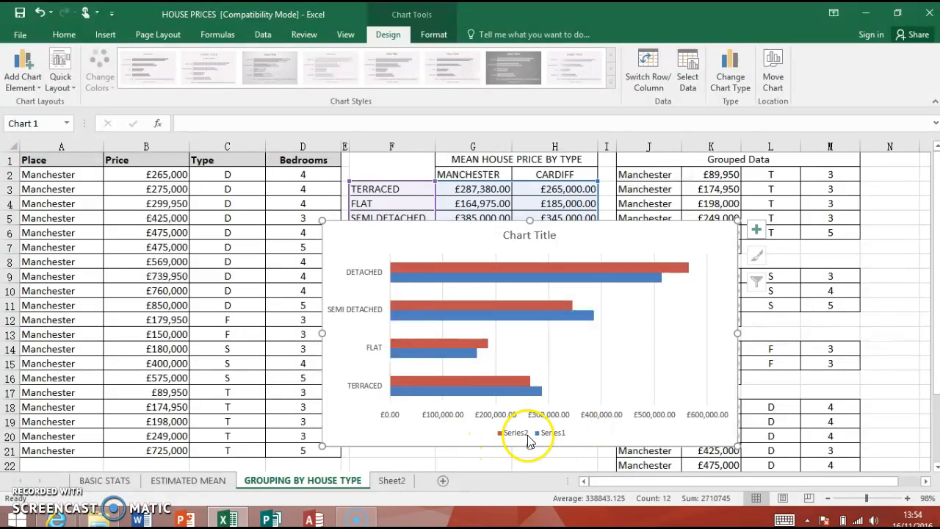
{"action": "left_click", "coordinate": [502, 255]}
{"action": "left_click_drag", "start_coordinate": [434, 245], "coordinate": [293, 265]}
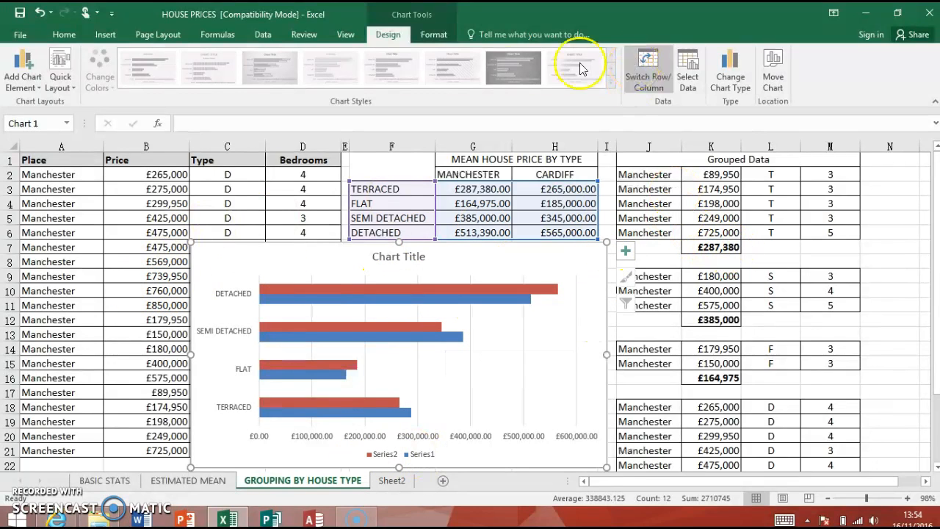
{"action": "left_click", "coordinate": [140, 217]}
Edit the chart's source data so that Series1 takes its name from the MANCHESTER heading in G2
{"action": "left_click", "coordinate": [567, 286]}
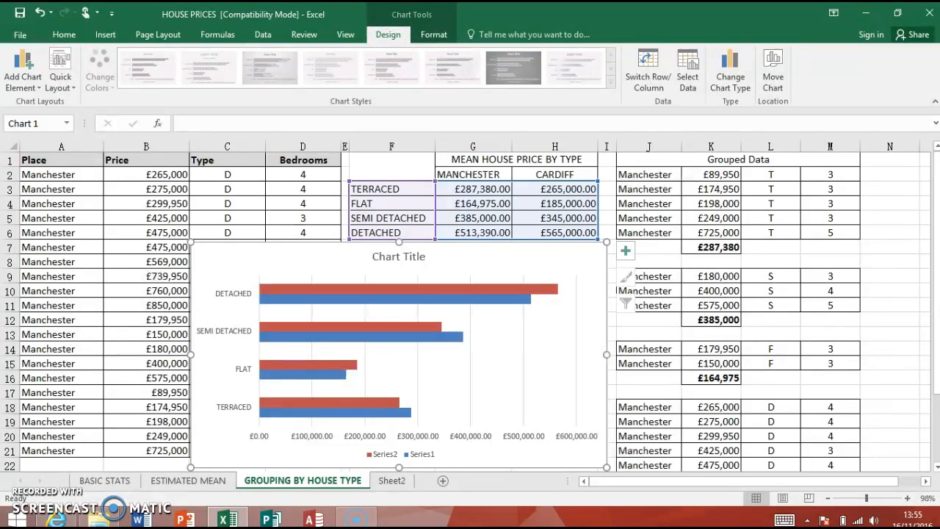
{"action": "left_click", "coordinate": [683, 72]}
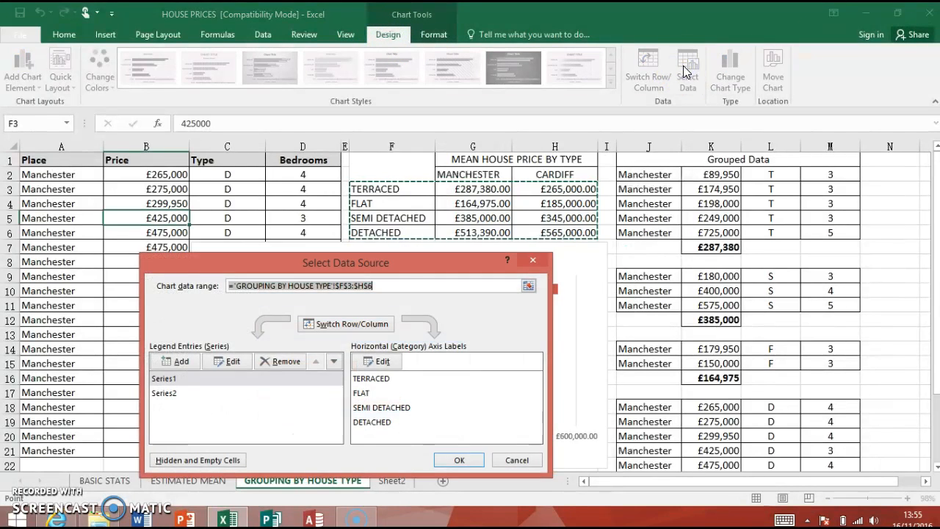
{"action": "left_click_drag", "start_coordinate": [381, 266], "coordinate": [859, 101]}
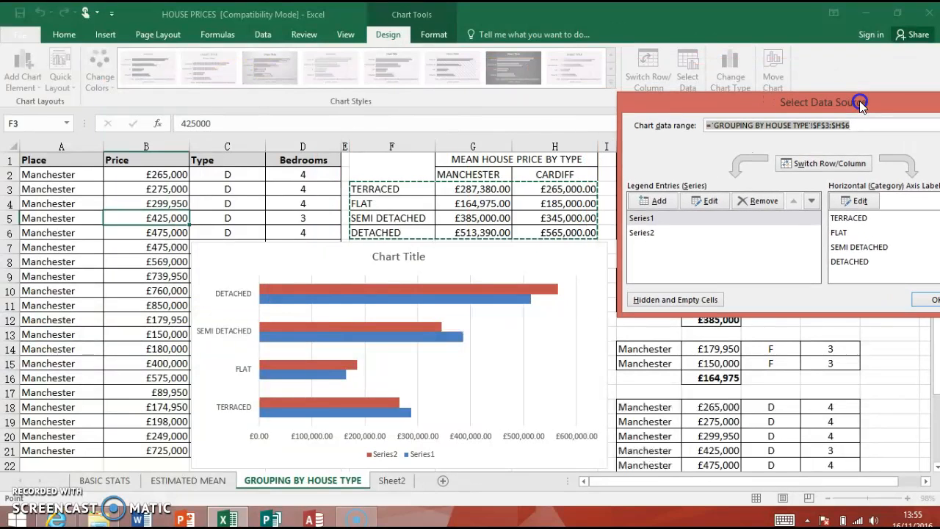
{"action": "left_click", "coordinate": [651, 216]}
{"action": "left_click", "coordinate": [710, 204]}
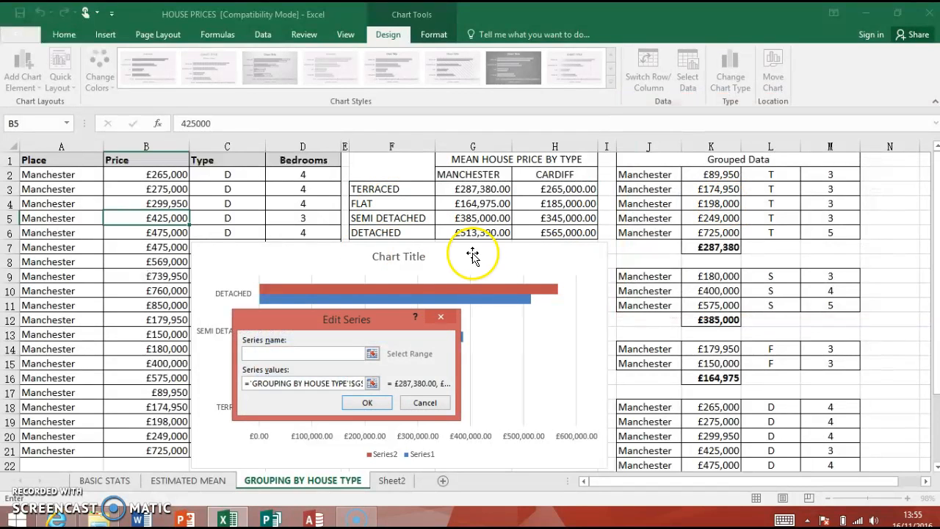
{"action": "left_click", "coordinate": [476, 172]}
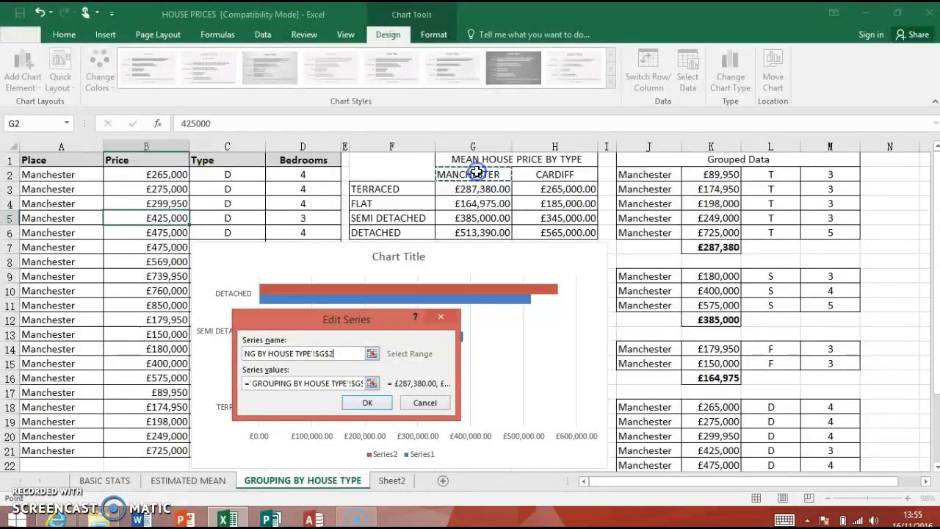
{"action": "left_click", "coordinate": [368, 402]}
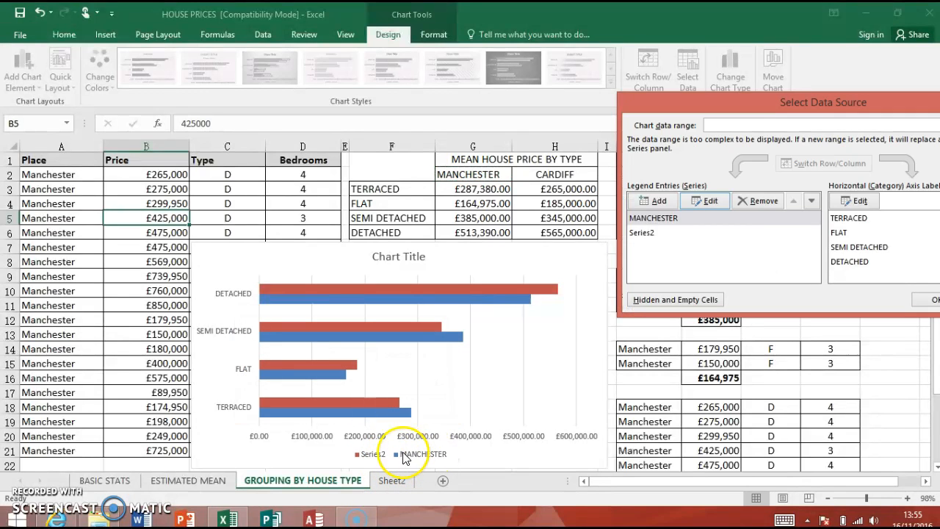
Name Series2 from the CARDIFF heading in H2 and apply the chart's data source changes
{"action": "left_click", "coordinate": [654, 234]}
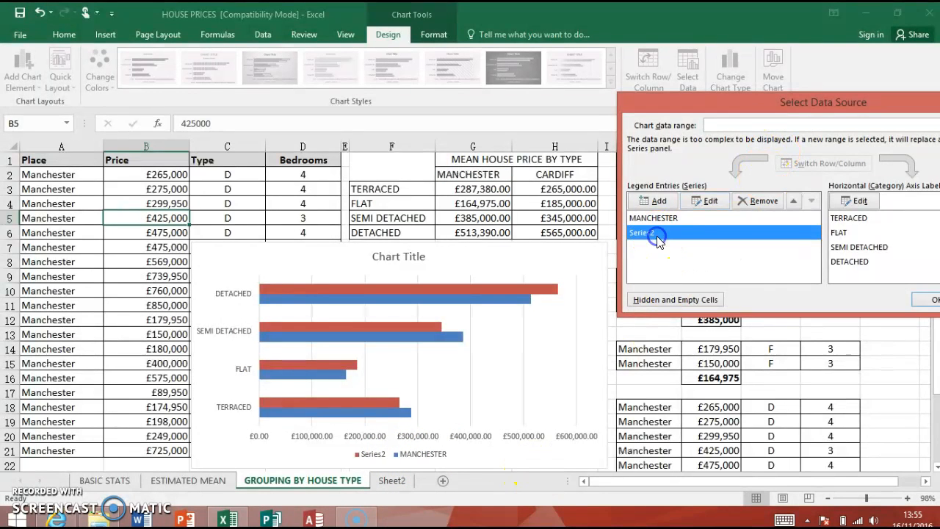
{"action": "left_click", "coordinate": [706, 201]}
{"action": "left_click", "coordinate": [576, 180]}
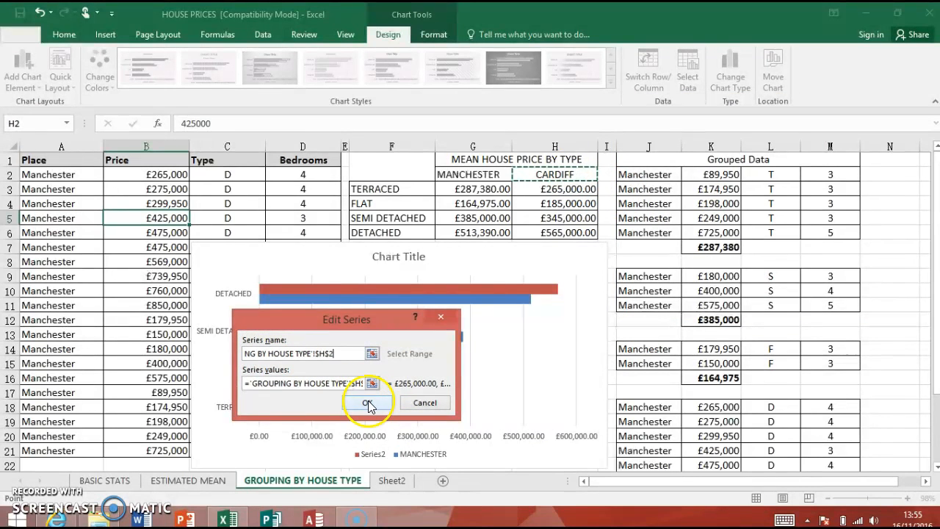
{"action": "left_click", "coordinate": [367, 403]}
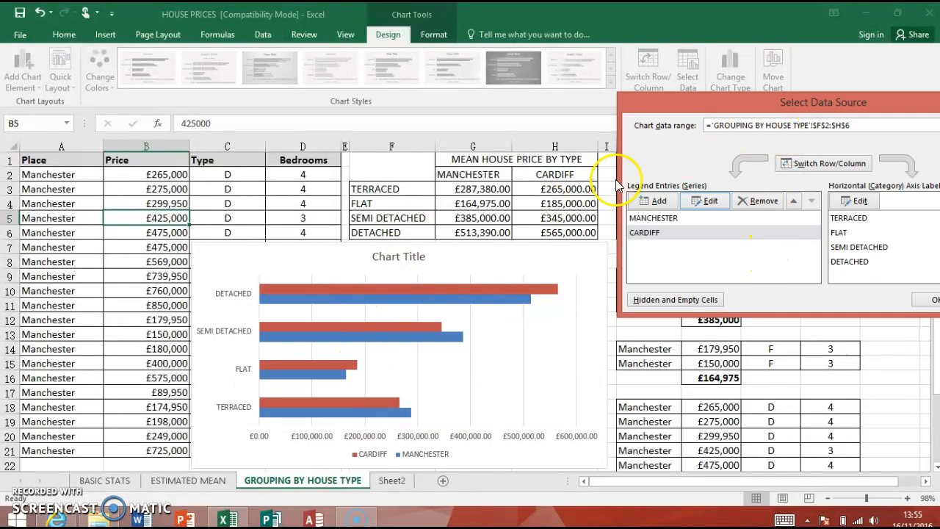
{"action": "mouse_move", "coordinate": [838, 106]}
{"action": "left_mouse_down"}
{"action": "mouse_move", "coordinate": [780, 102]}
{"action": "mouse_move", "coordinate": [845, 102]}
{"action": "left_mouse_up"}
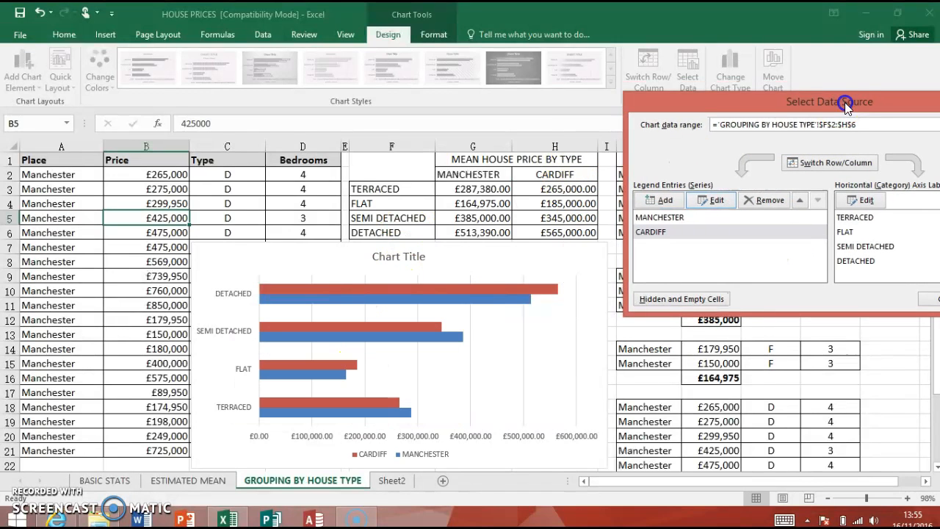
{"action": "left_click_drag", "start_coordinate": [714, 104], "coordinate": [379, 149]}
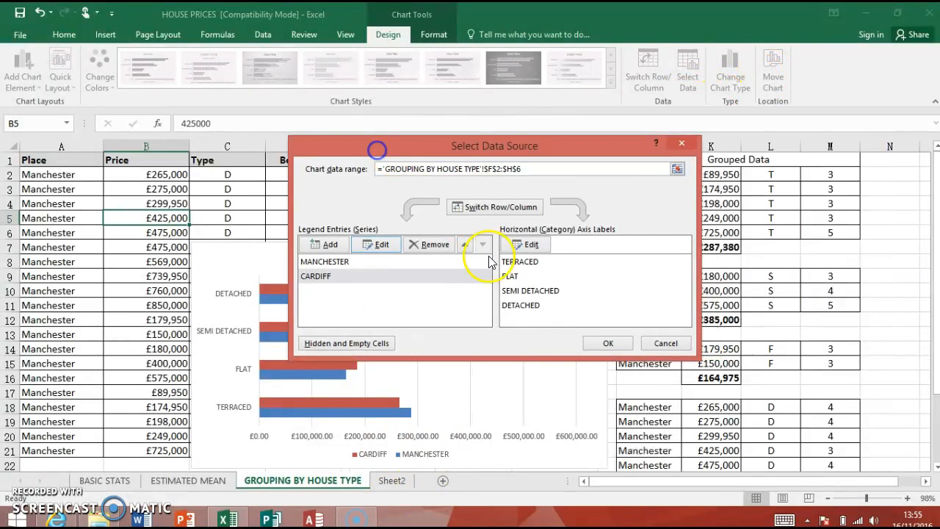
{"action": "left_click", "coordinate": [604, 344]}
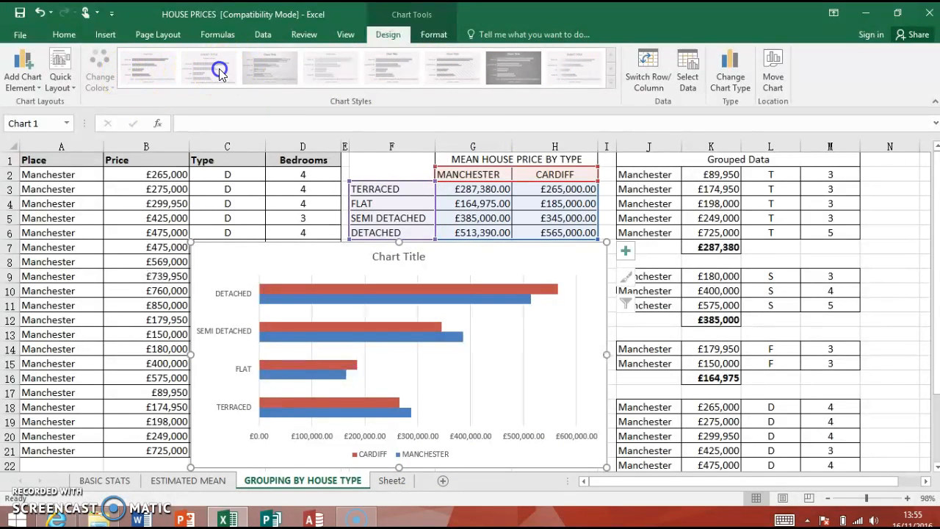
{"action": "left_click", "coordinate": [464, 259]}
{"action": "left_click", "coordinate": [451, 64]}
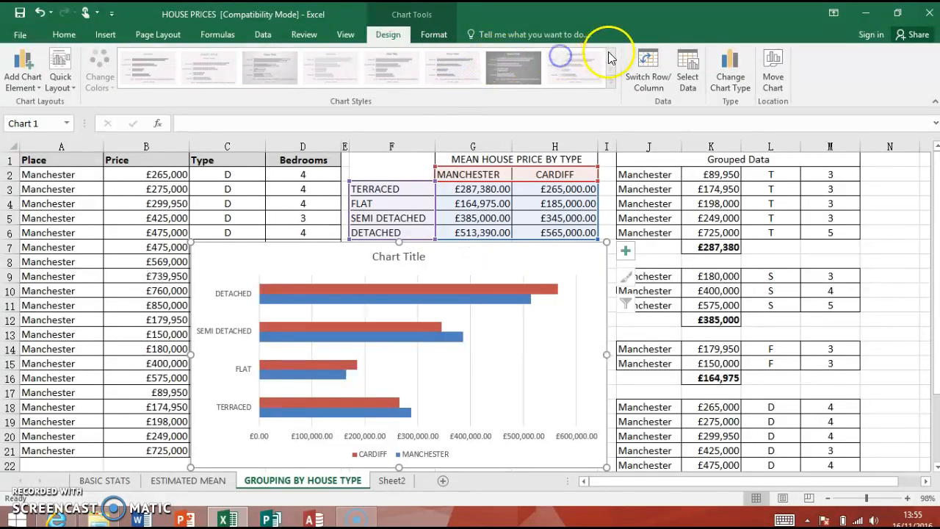
{"action": "left_click", "coordinate": [424, 35]}
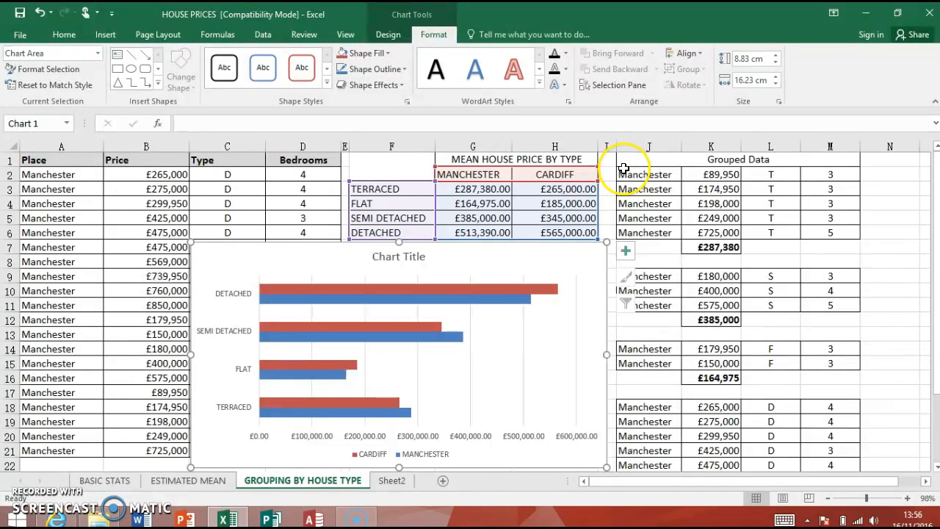
Replace the placeholder chart title with MEAN HOUSE PRICE BY TYPE
{"action": "left_click", "coordinate": [391, 261]}
{"action": "left_click", "coordinate": [365, 255]}
{"action": "left_click", "coordinate": [388, 258]}
{"action": "left_click_drag", "start_coordinate": [378, 257], "coordinate": [424, 259]}
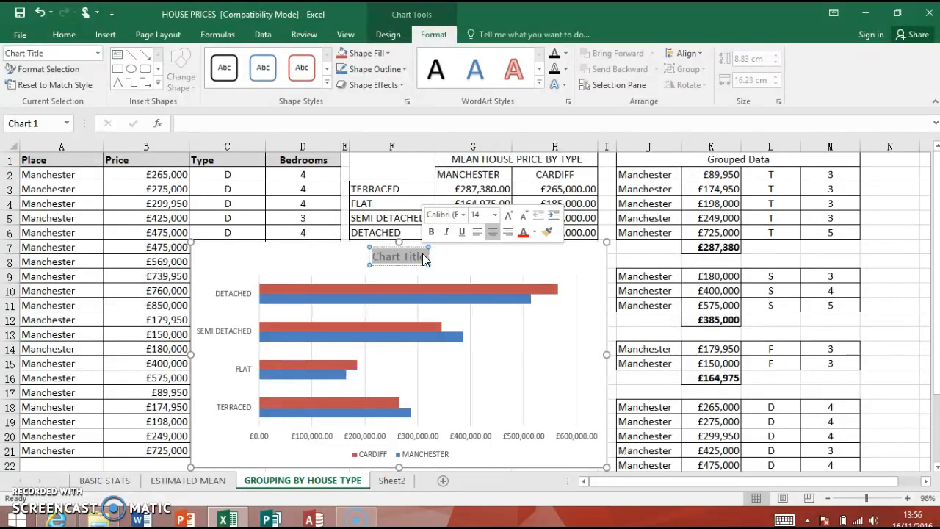
{"action": "type", "text": "me"}
{"action": "key", "text": "BackSpace"}
{"action": "key", "text": "BackSpace"}
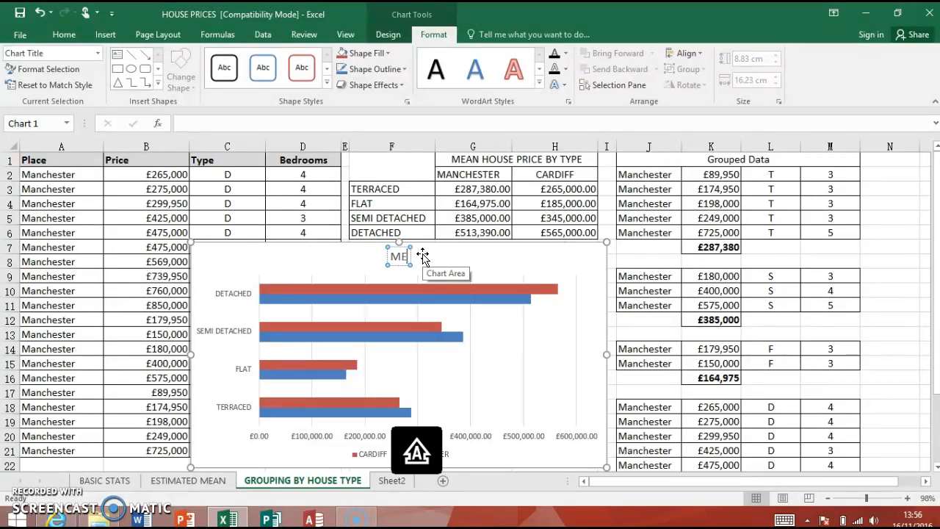
{"action": "type", "text": "MEAN HO"}
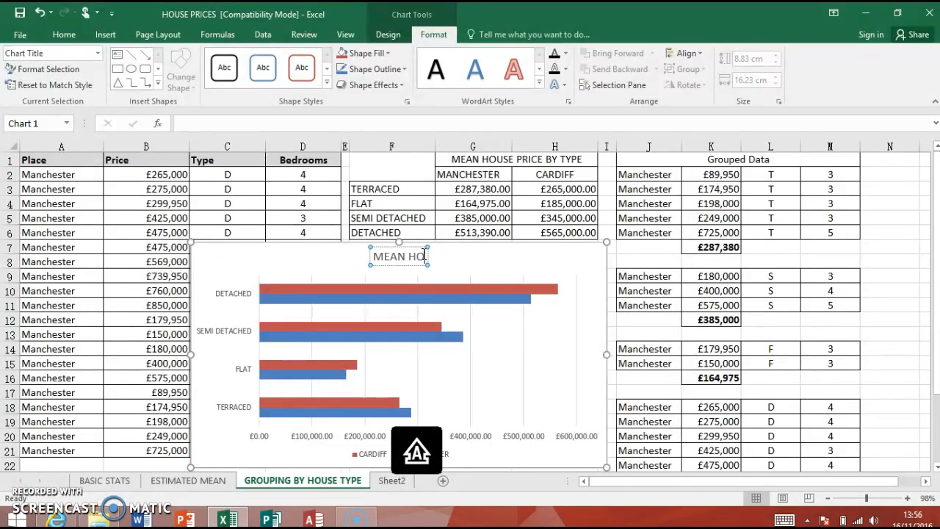
{"action": "type", "text": "USE PRICE BY TYPE"}
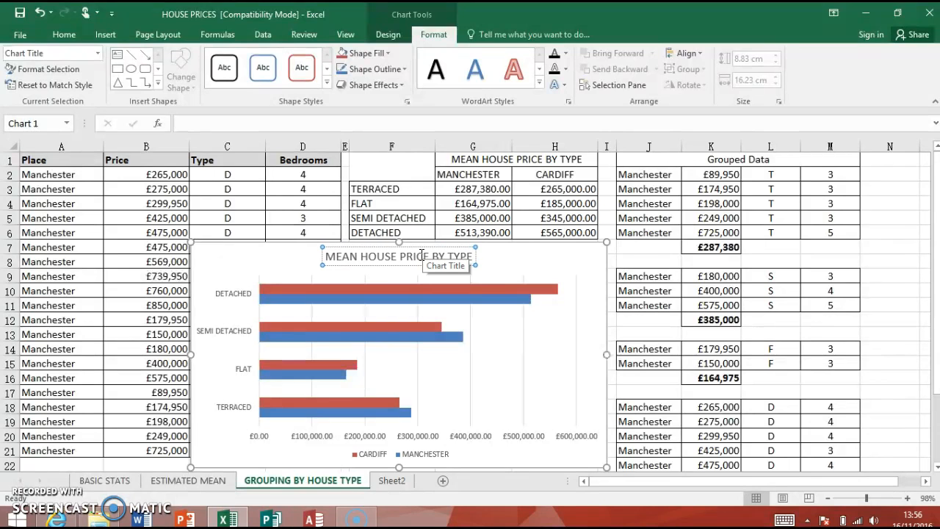
{"action": "left_click", "coordinate": [219, 263]}
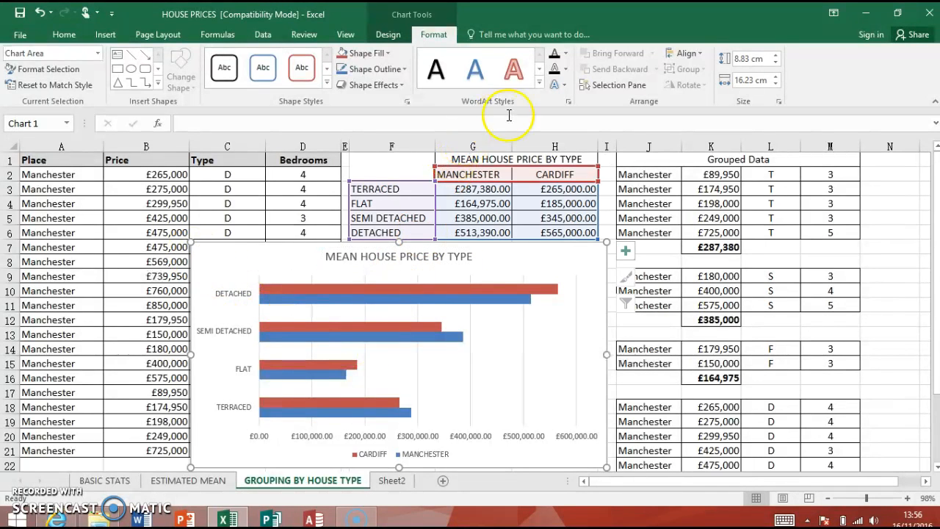
Swap the chart's rows and columns so the cities become the categories, and swap them back
{"action": "left_click", "coordinate": [510, 298]}
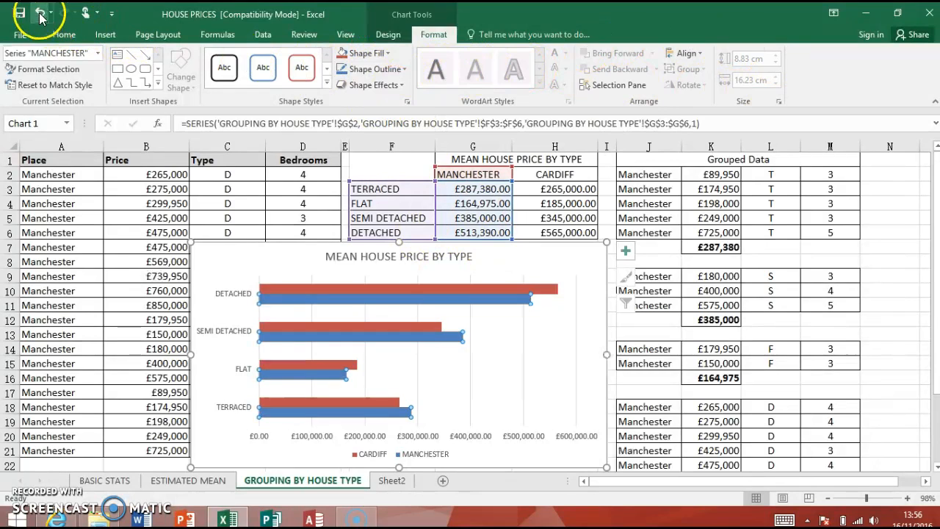
{"action": "left_click", "coordinate": [388, 35]}
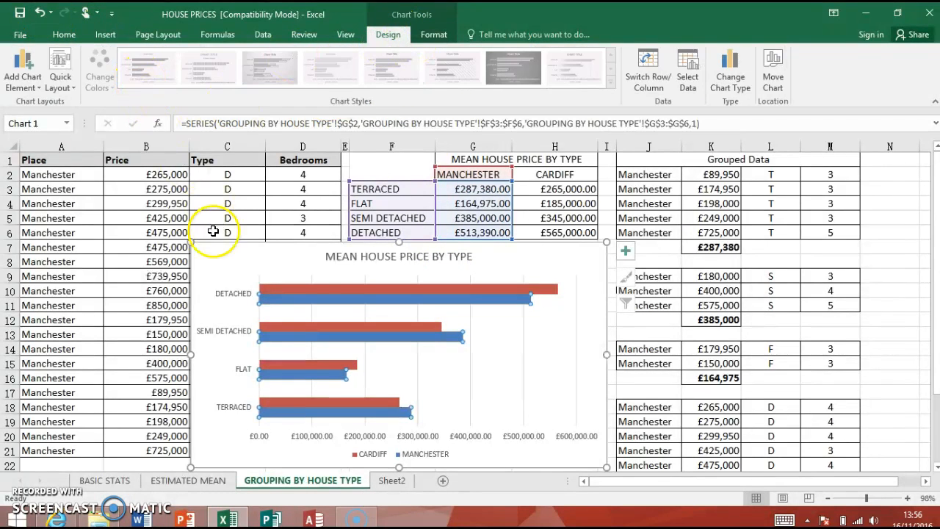
{"action": "left_click", "coordinate": [301, 288]}
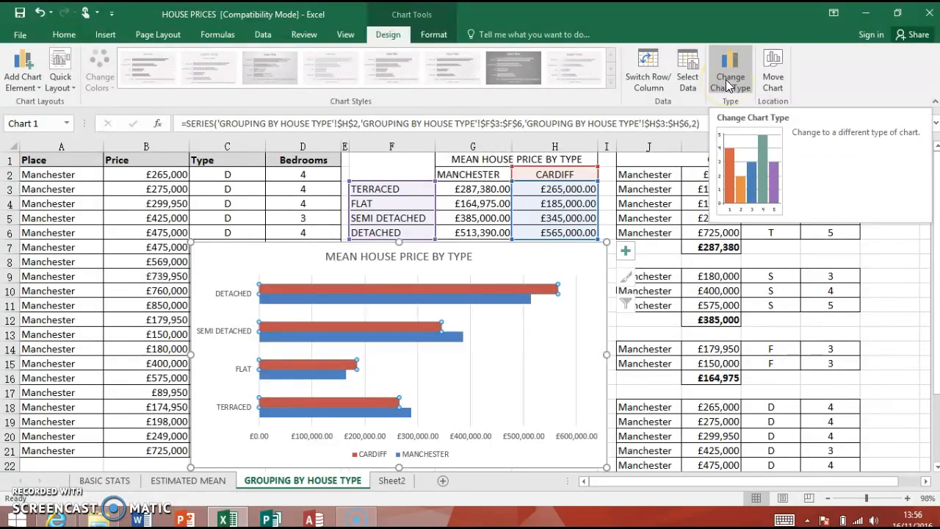
{"action": "left_click", "coordinate": [648, 63]}
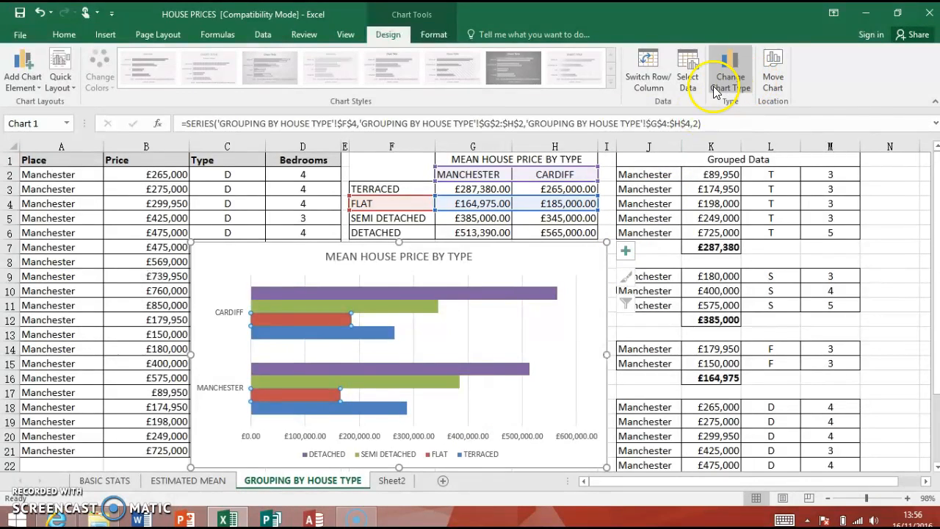
{"action": "left_click", "coordinate": [650, 73]}
Try a quick layout that places the legend beside the plot and adds value labels to the Cardiff bars
{"action": "left_click", "coordinate": [68, 90]}
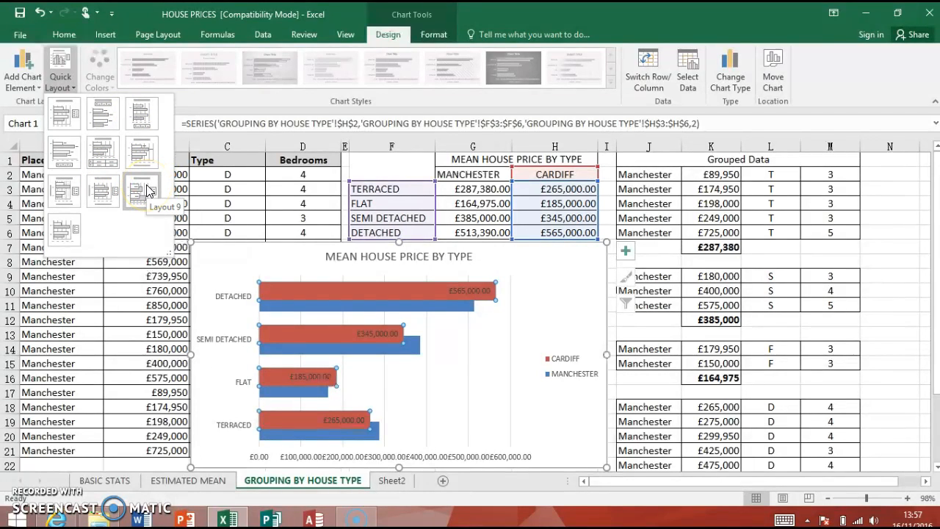
{"action": "left_click", "coordinate": [146, 191]}
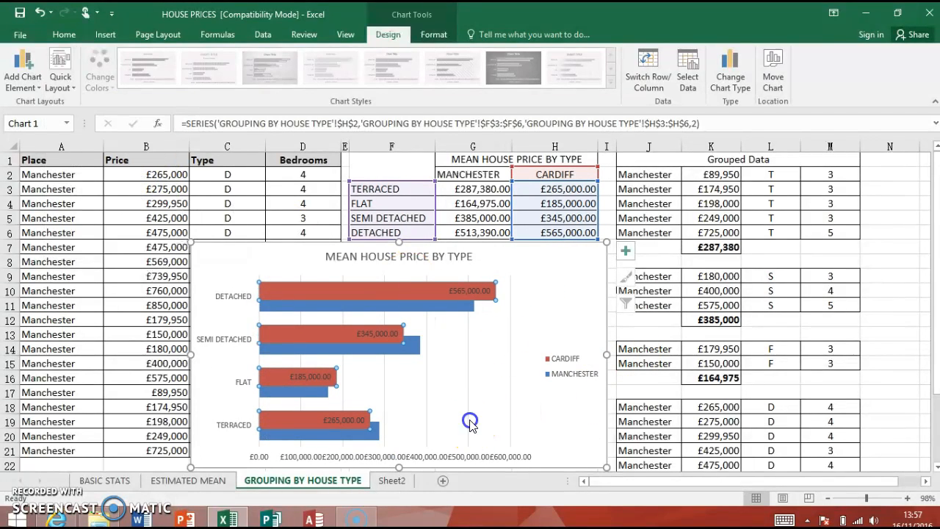
{"action": "left_click", "coordinate": [468, 285]}
Enlarge the chart up to row 5 and across into column K, and apply the quick layout with title, side legend and no data labels
{"action": "left_click_drag", "start_coordinate": [607, 242], "coordinate": [702, 208]}
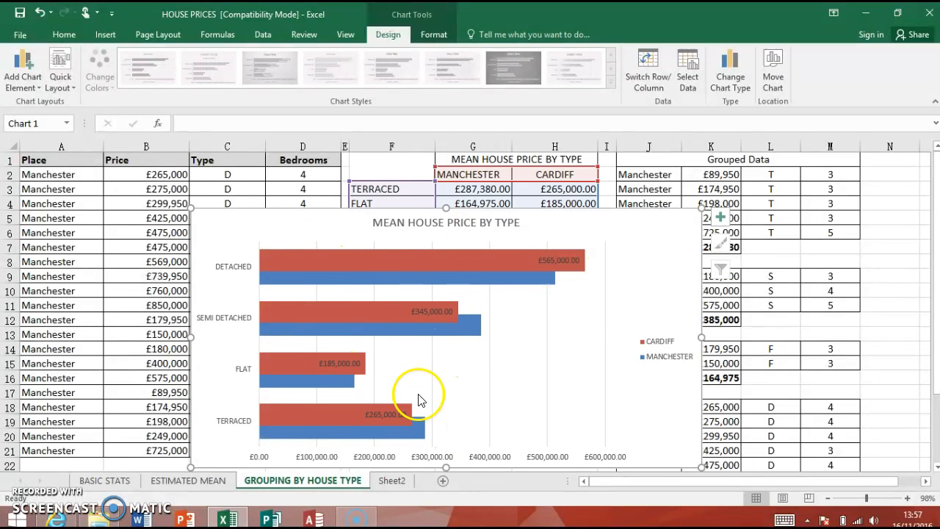
{"action": "left_click", "coordinate": [61, 81]}
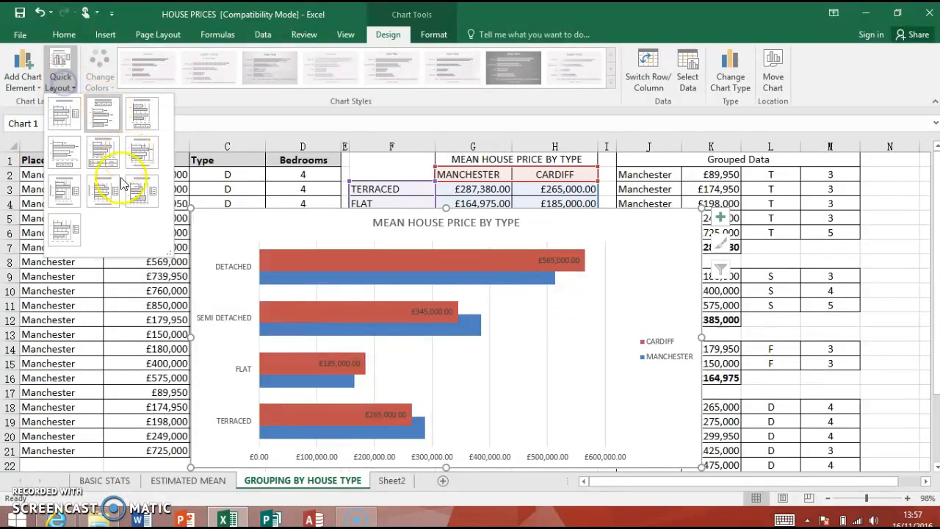
{"action": "left_click", "coordinate": [67, 125]}
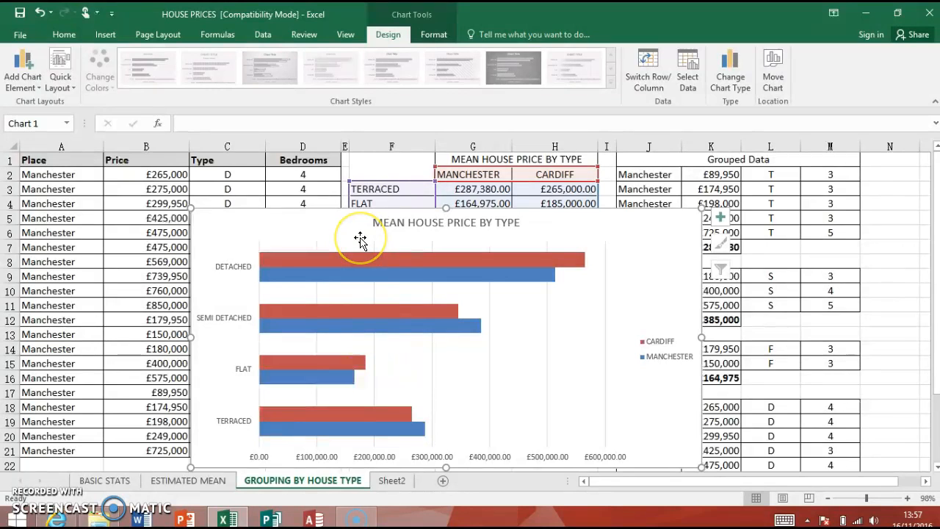
Try quick Layout 4, with value labels at the bar ends and the legend below the plot, and undo it
{"action": "left_click", "coordinate": [62, 78]}
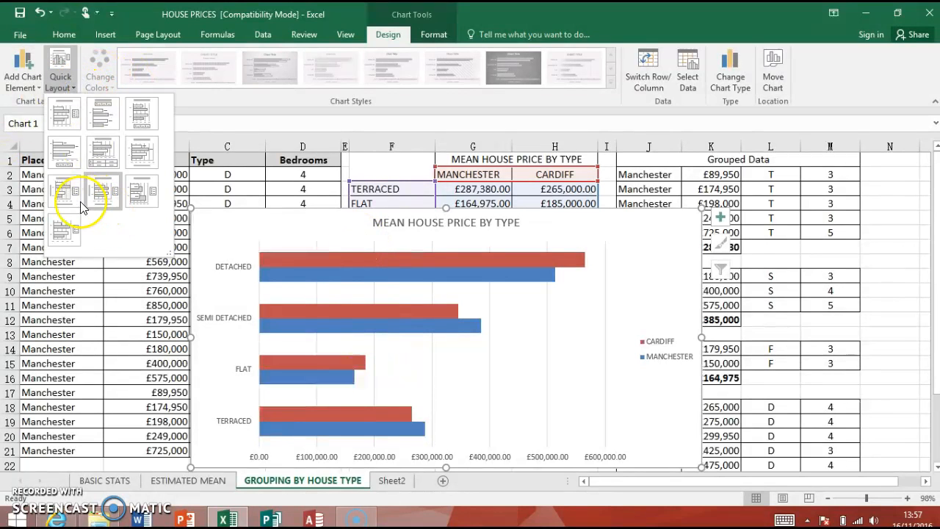
{"action": "left_click", "coordinate": [66, 153]}
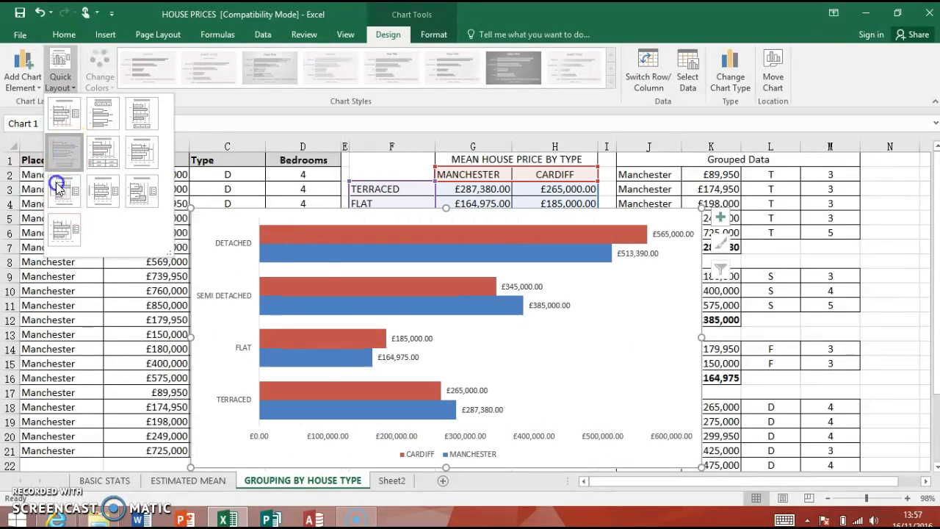
{"action": "left_click", "coordinate": [64, 161]}
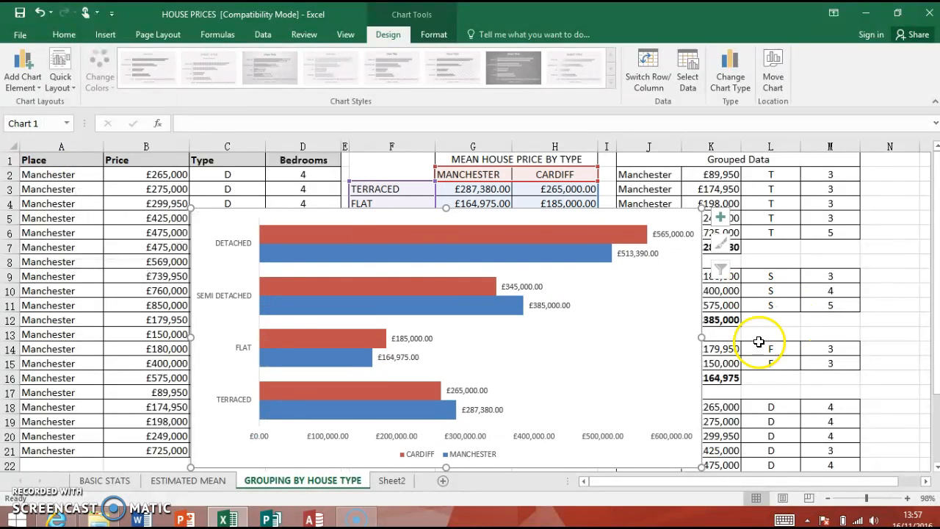
{"action": "left_click", "coordinate": [41, 12]}
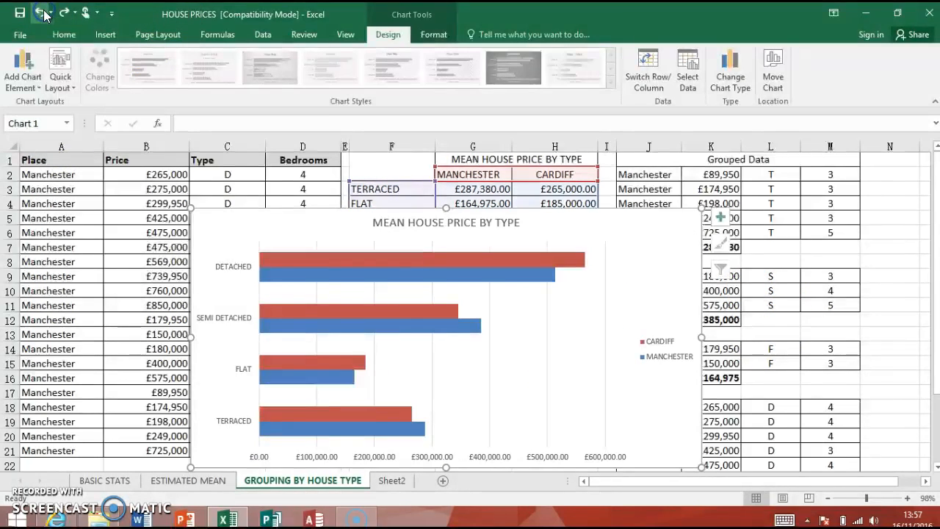
Copy the whole bar chart, switch to Word and create a blank document
{"action": "right_click", "coordinate": [682, 255]}
{"action": "left_click", "coordinate": [722, 238]}
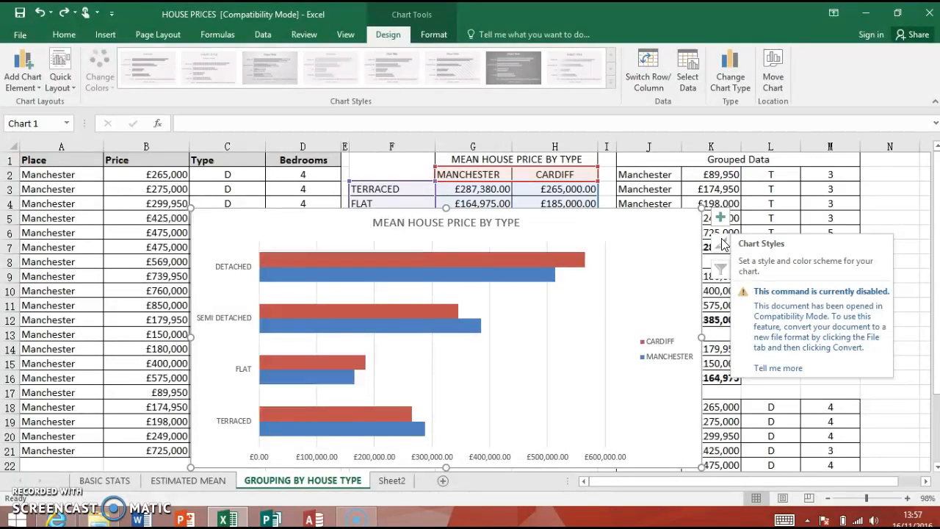
{"action": "left_click", "coordinate": [141, 518]}
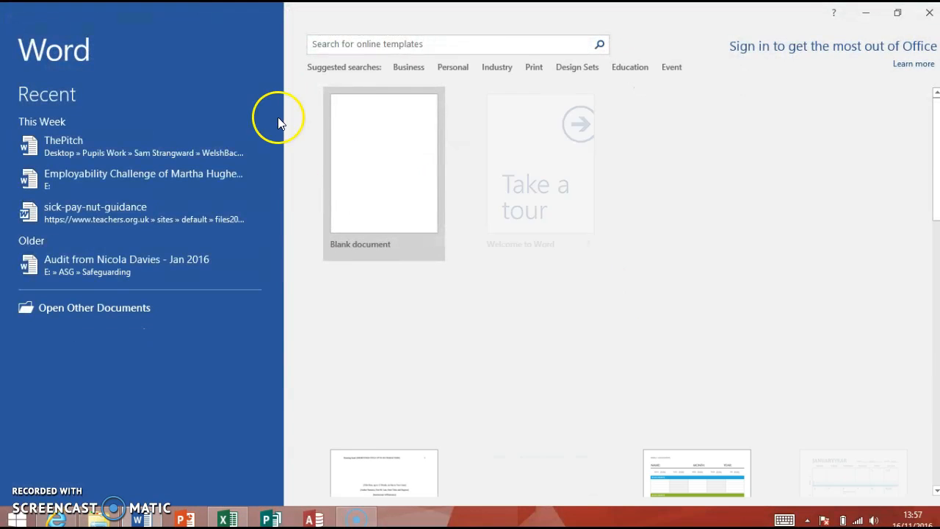
{"action": "left_click", "coordinate": [420, 184]}
Paste the copied chart into the document as a picture and shrink it proportionally to fit within the page margins
{"action": "right_click", "coordinate": [287, 189]}
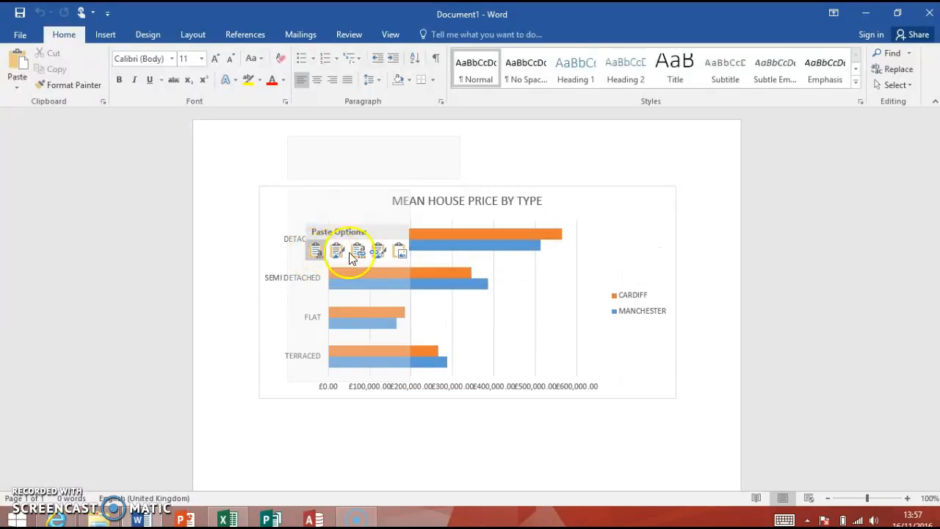
{"action": "left_click", "coordinate": [399, 255]}
{"action": "left_click", "coordinate": [302, 215]}
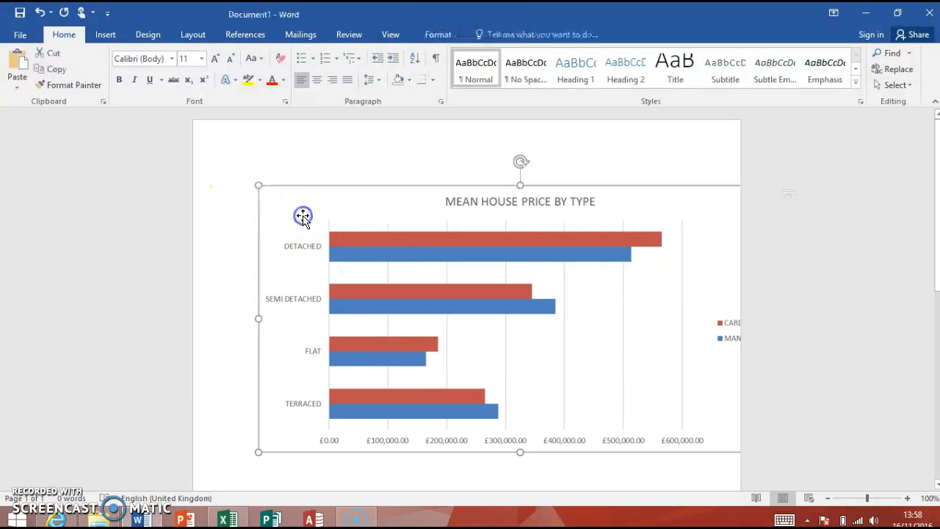
{"action": "left_click_drag", "start_coordinate": [246, 189], "coordinate": [388, 259]}
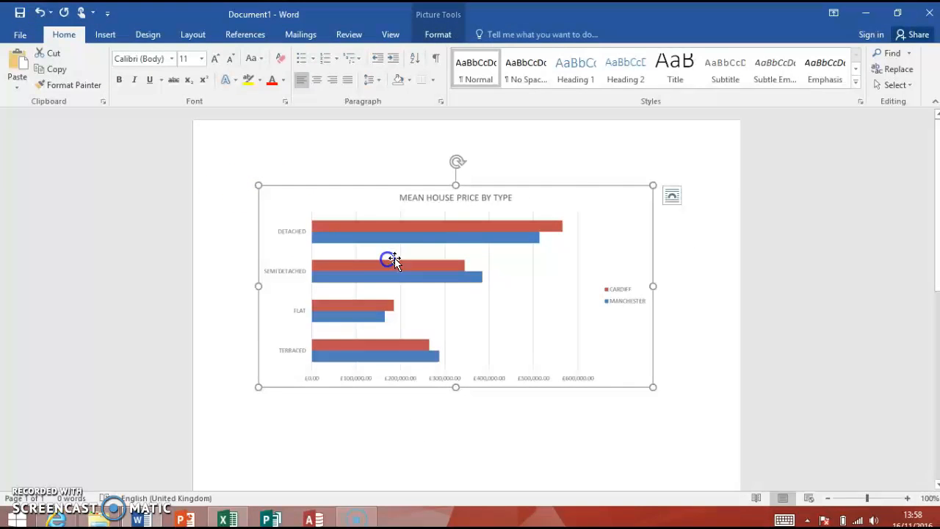